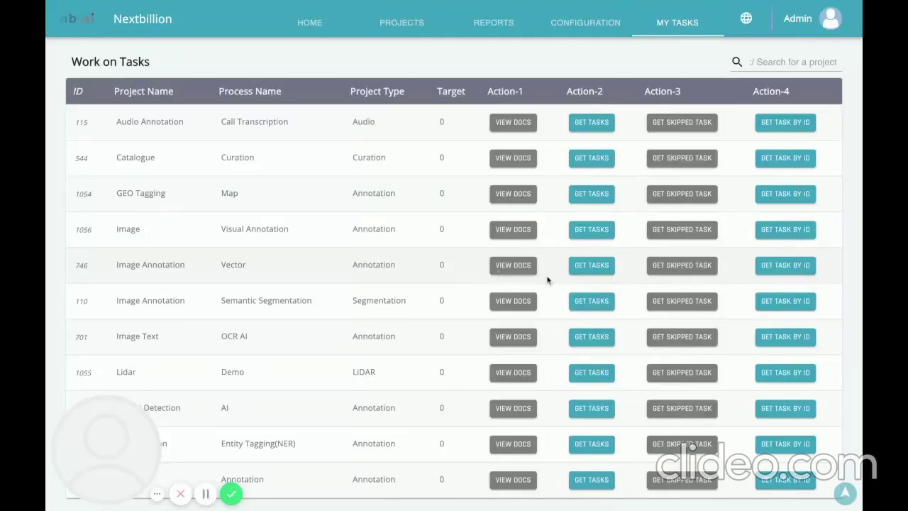
# - Get a task from the Image Annotation Vector project and draw a Building rectangle around a white roof in the middle column
pyautogui.click(593, 265)
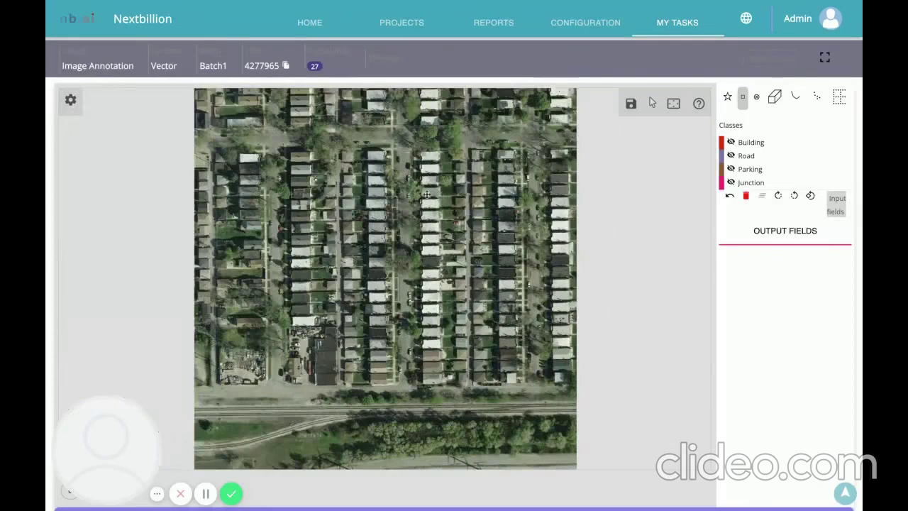
pyautogui.click(751, 144)
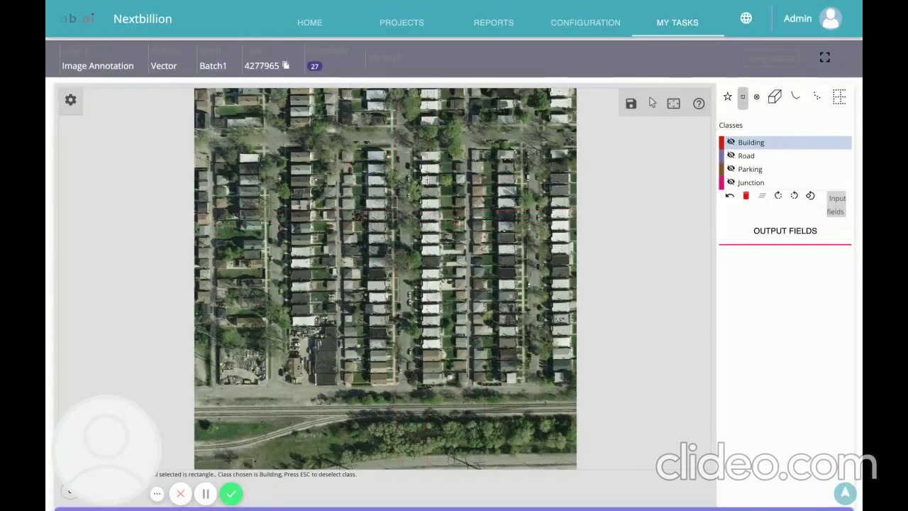
pyautogui.scroll(5, 398, 207)
pyautogui.scroll(6, 425, 181)
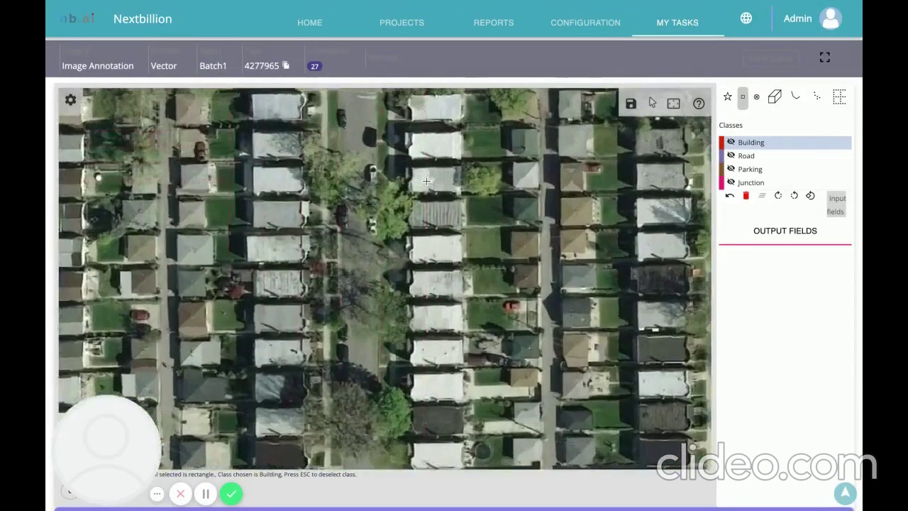
pyautogui.scroll(-3, 418, 142)
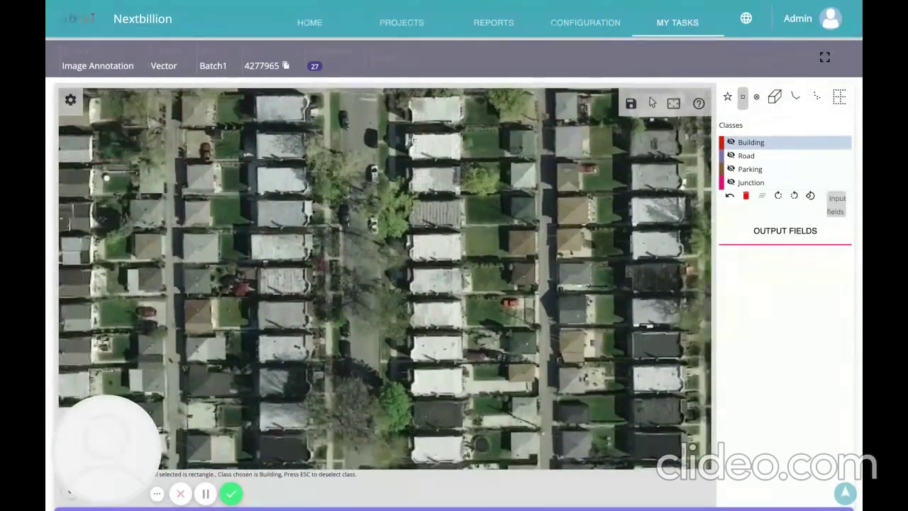
pyautogui.moveTo(410, 134)
pyautogui.mouseDown()
pyautogui.moveTo(424, 159)
pyautogui.moveTo(460, 162)
pyautogui.mouseUp()
pyautogui.press('Escape')
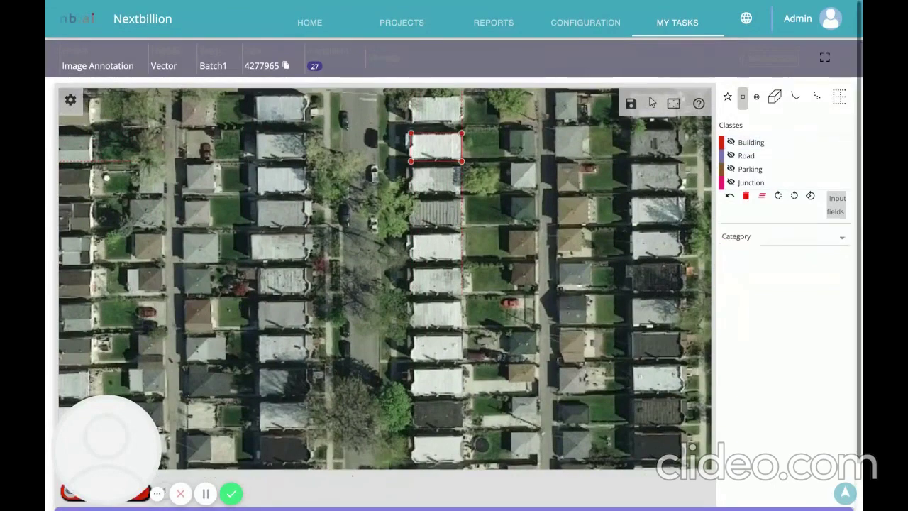
# - Set the box opacity to 62% and duplicate the Building rectangle over other similar roofs
pyautogui.click(71, 101)
pyautogui.moveTo(418, 126); pyautogui.dragTo(480, 123)
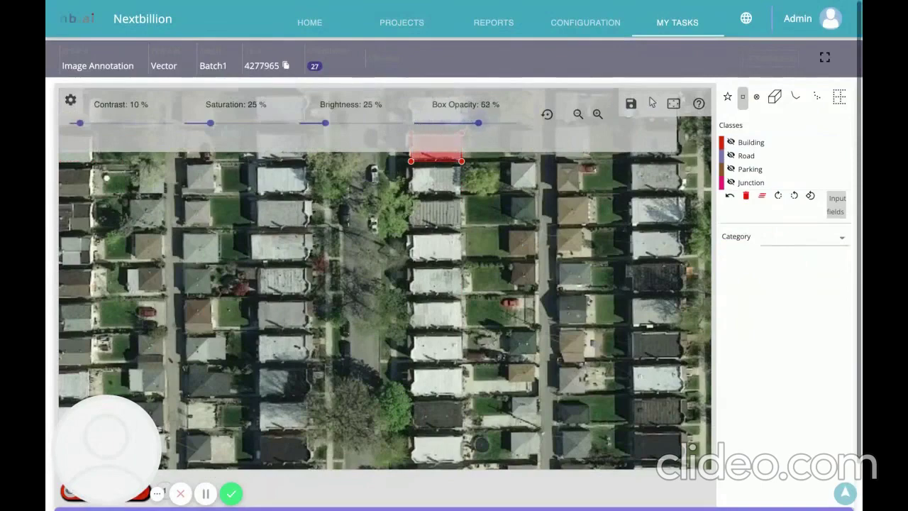
pyautogui.click(493, 172)
pyautogui.click(439, 155)
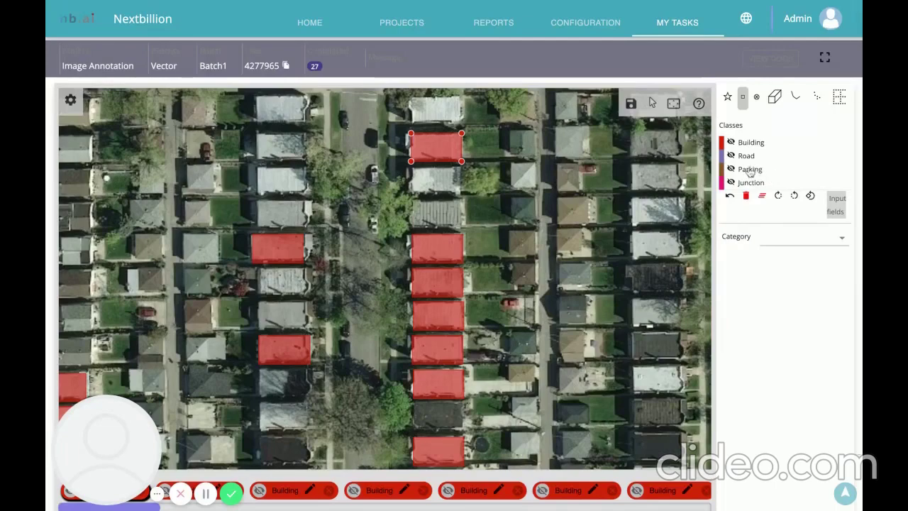
# - Draw a Parking rectangle over the uppermost roof of the leftmost visible house column and duplicate it onto other roofs below
pyautogui.click(749, 170)
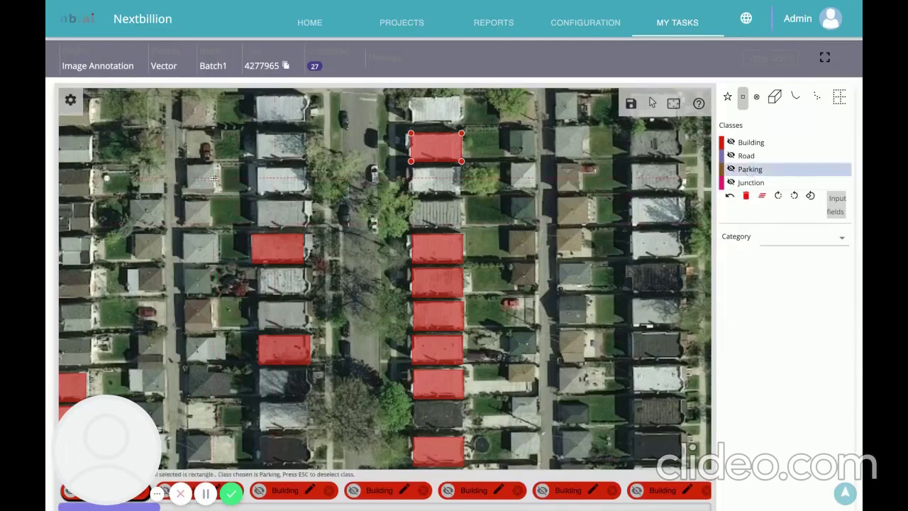
pyautogui.scroll(-3, 213, 178)
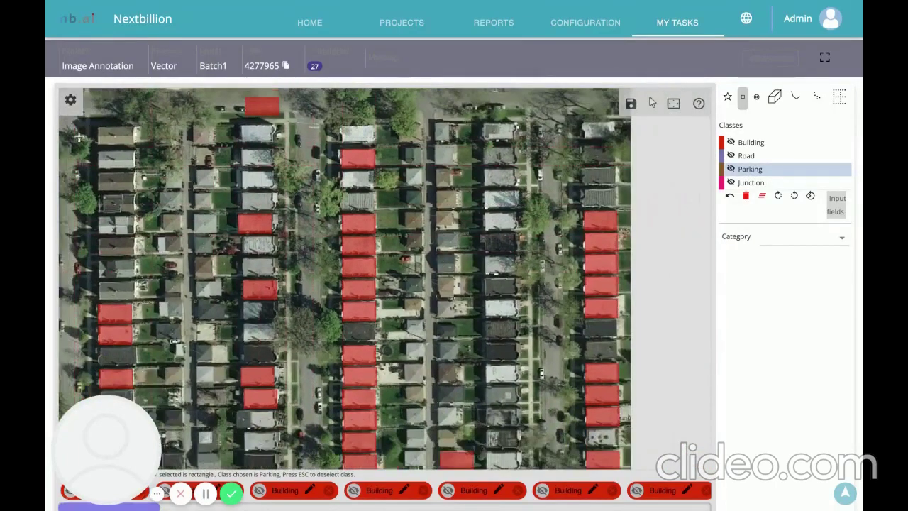
pyautogui.moveTo(99, 126); pyautogui.dragTo(136, 148)
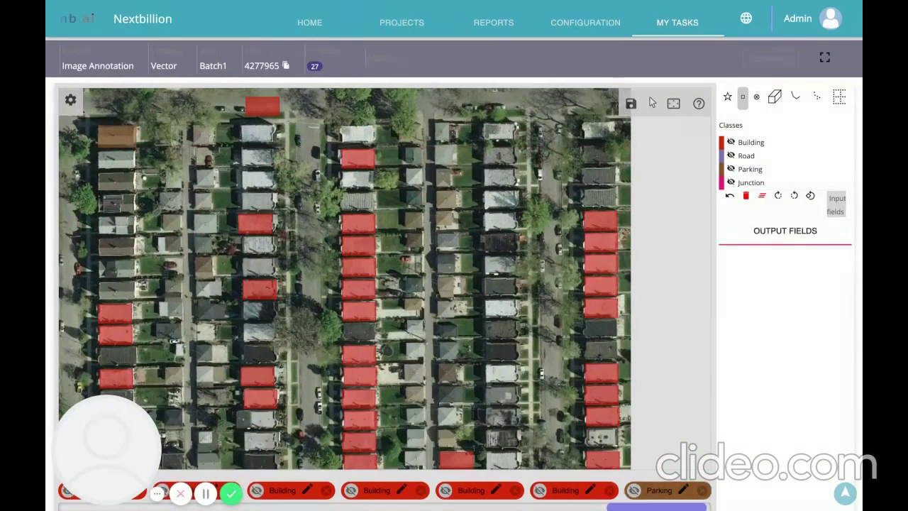
pyautogui.click(659, 490)
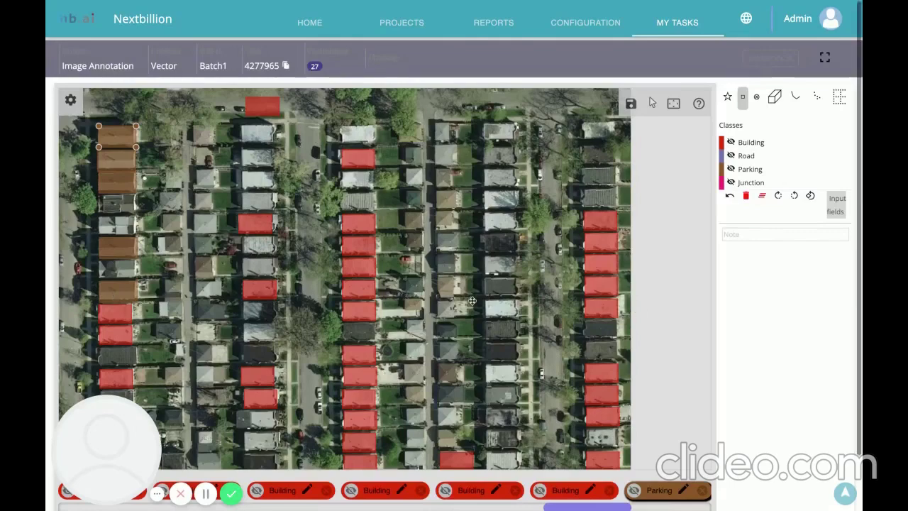
# - Draw a closed Road polygon along the horizontal street in the upper right part of the aerial image
pyautogui.scroll(-4, 471, 302)
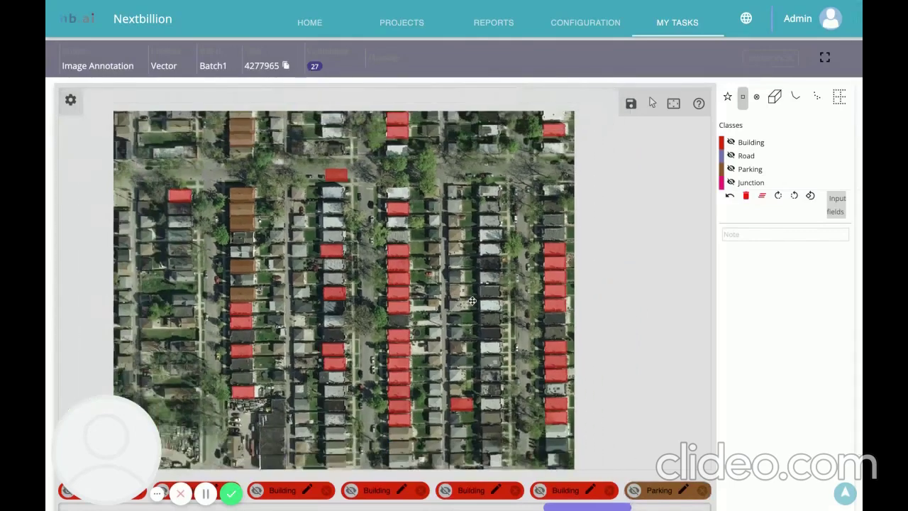
pyautogui.scroll(-2, 472, 302)
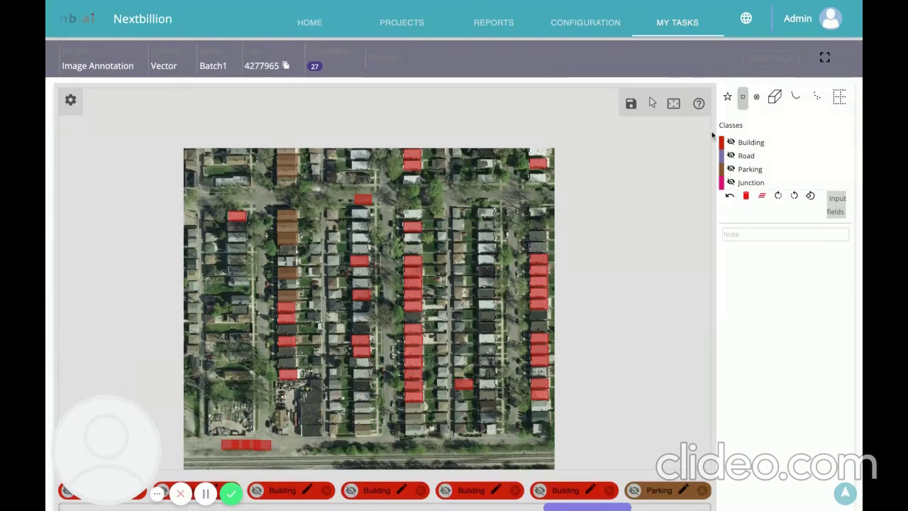
pyautogui.click(729, 99)
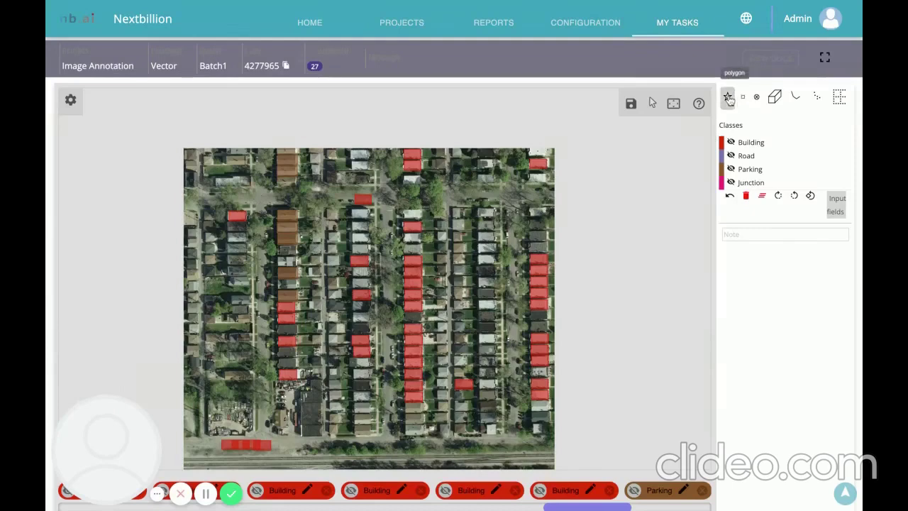
pyautogui.click(744, 156)
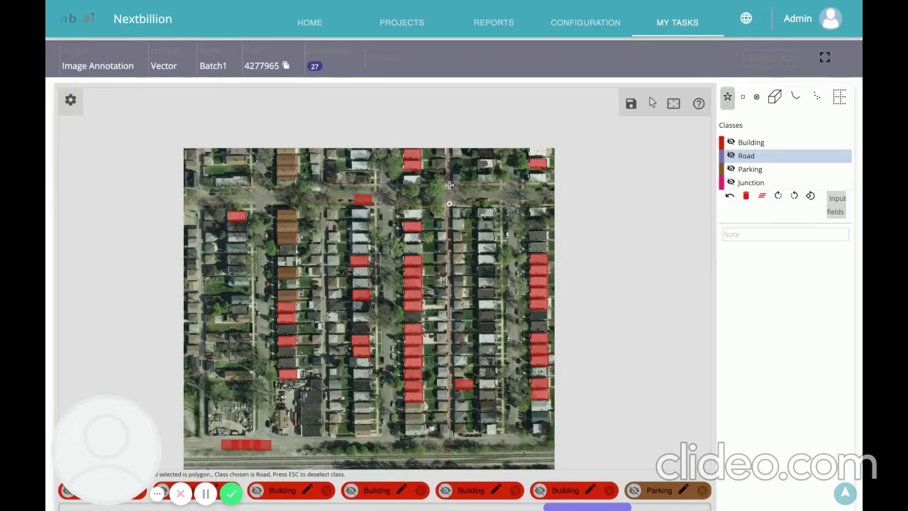
pyautogui.click(487, 186)
pyautogui.click(519, 206)
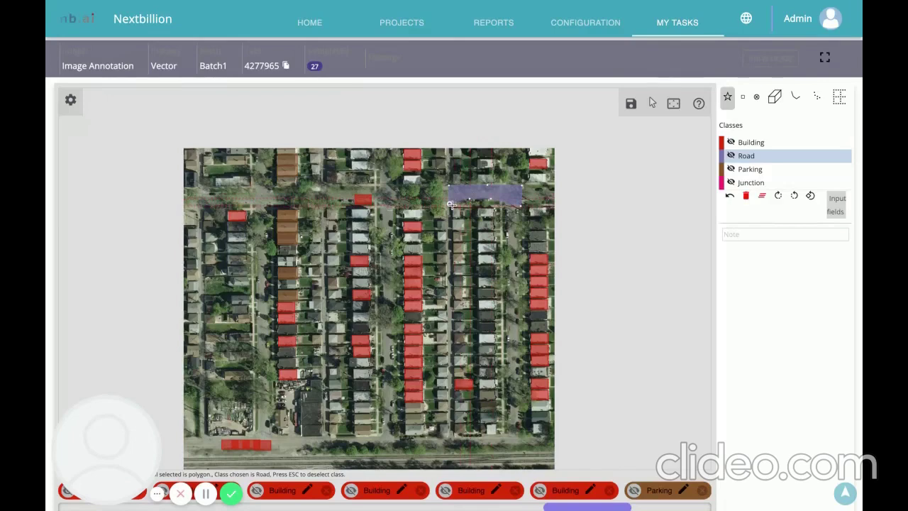
pyautogui.click(451, 205)
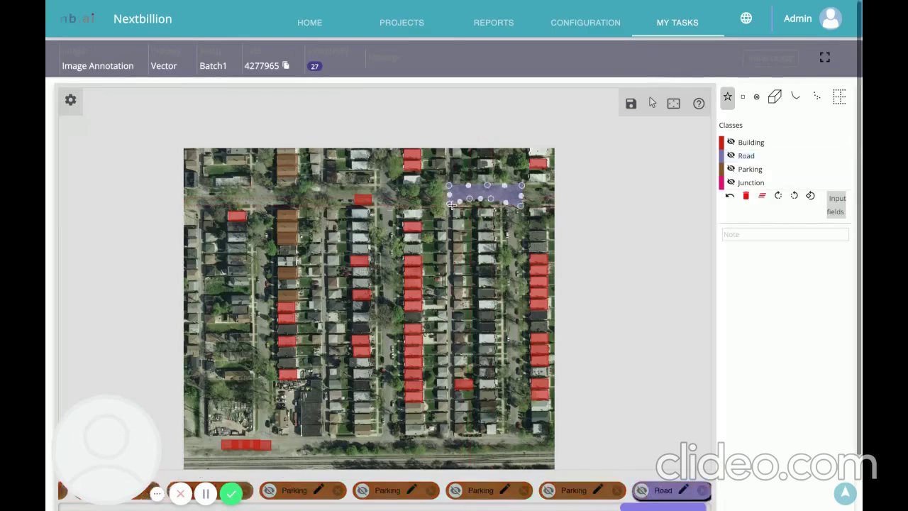
# - Reshape the Road polygon by moving its lower-right corner point slightly inward, and deselect it
pyautogui.click(515, 224)
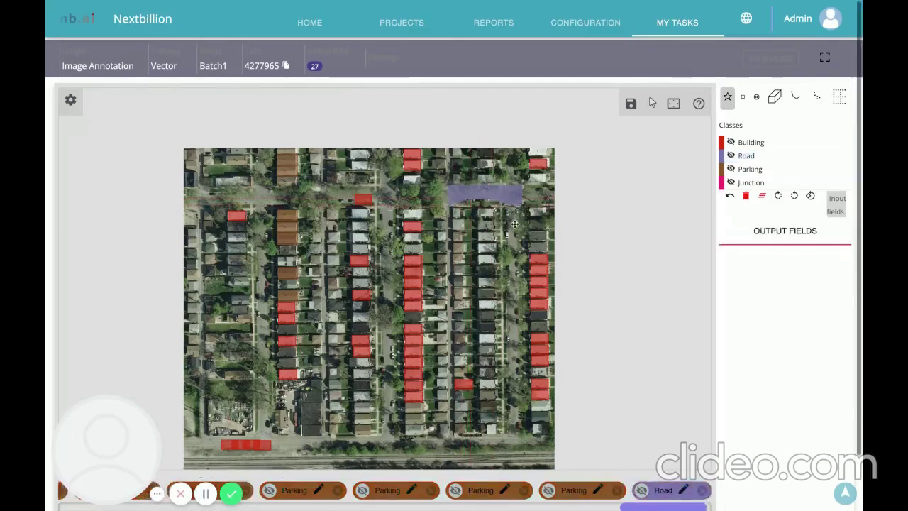
pyautogui.click(481, 198)
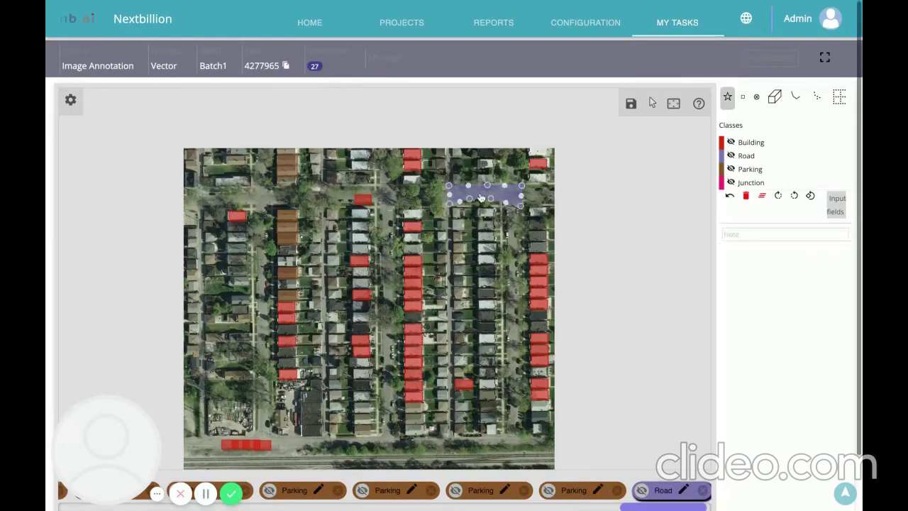
pyautogui.moveTo(520, 205); pyautogui.dragTo(516, 200)
pyautogui.click(519, 220)
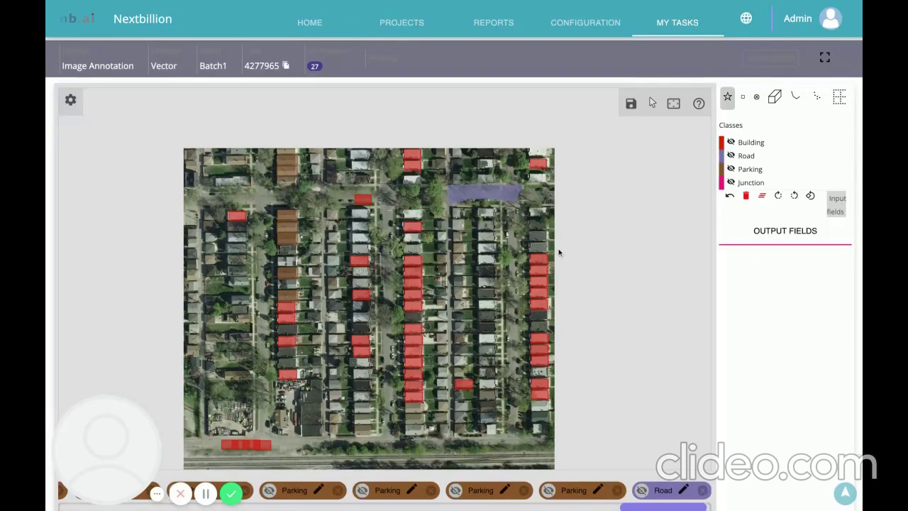
# - Set the category to Apartment for the isolated Building box below the street in the middle column
pyautogui.click(415, 229)
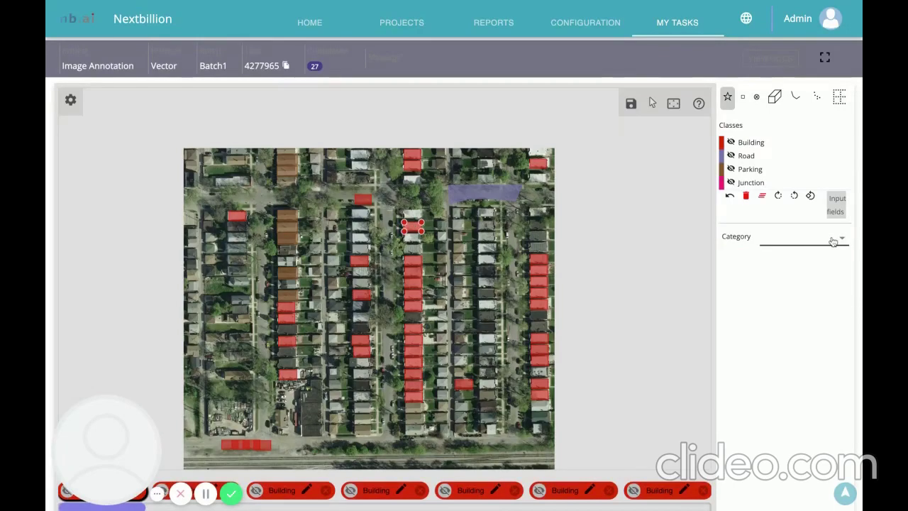
pyautogui.click(797, 241)
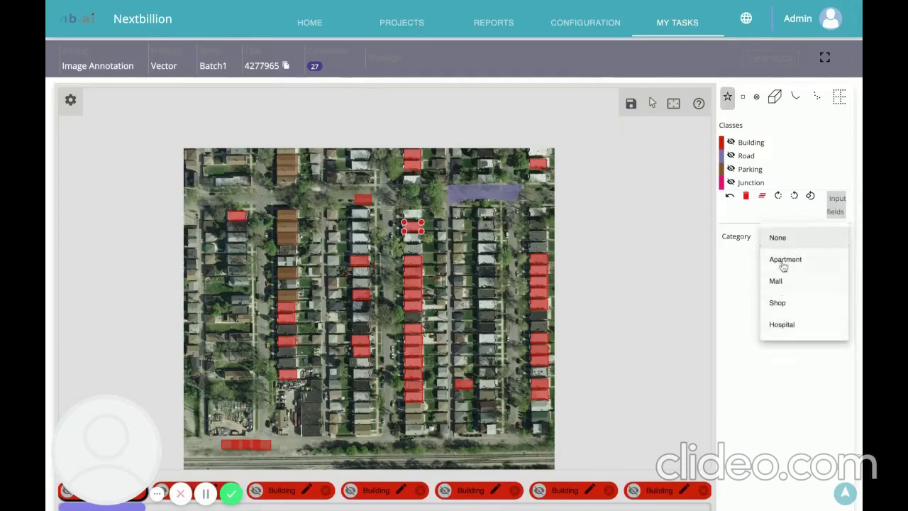
pyautogui.click(728, 344)
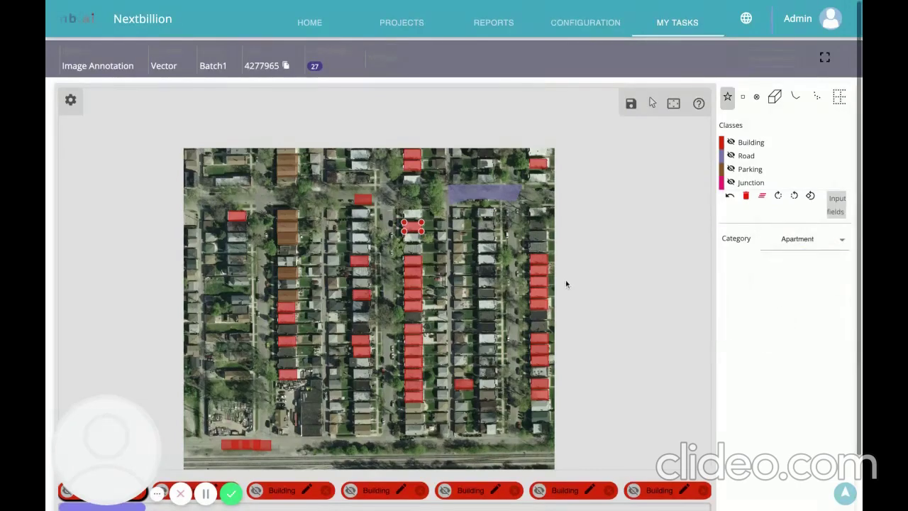
# - Set the category to Mall for the uppermost Building box in the right column's long run below the street
pyautogui.click(539, 259)
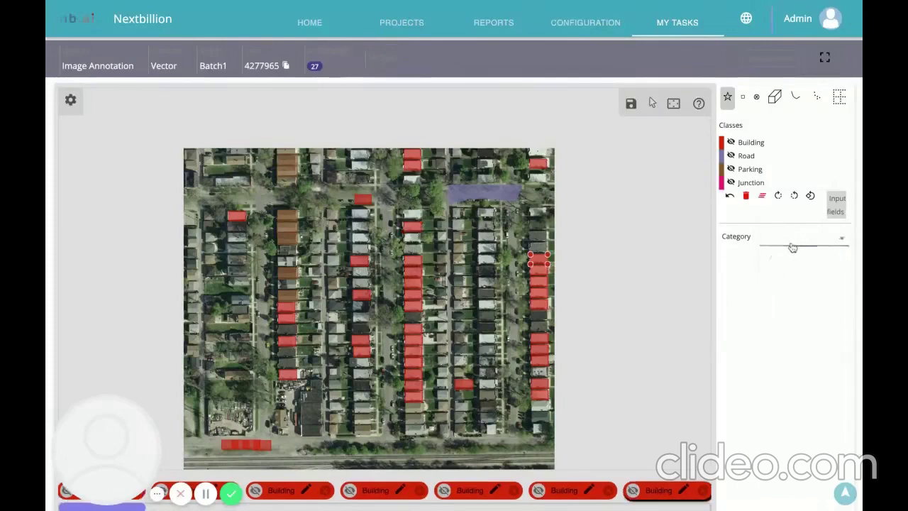
pyautogui.click(793, 245)
pyautogui.click(781, 282)
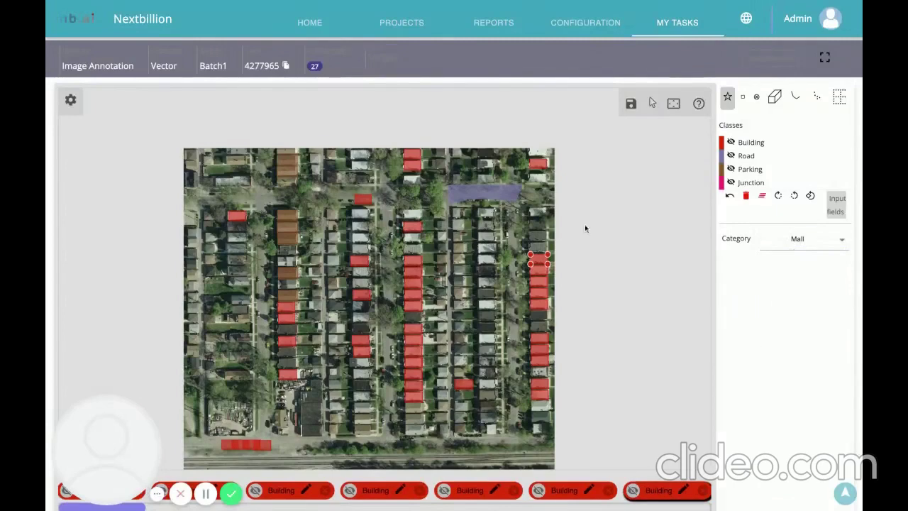
# - Get a task from the Image Annotation Semantic Segmentation project and outline the silver foreground car with a Car polygon
pyautogui.click(673, 24)
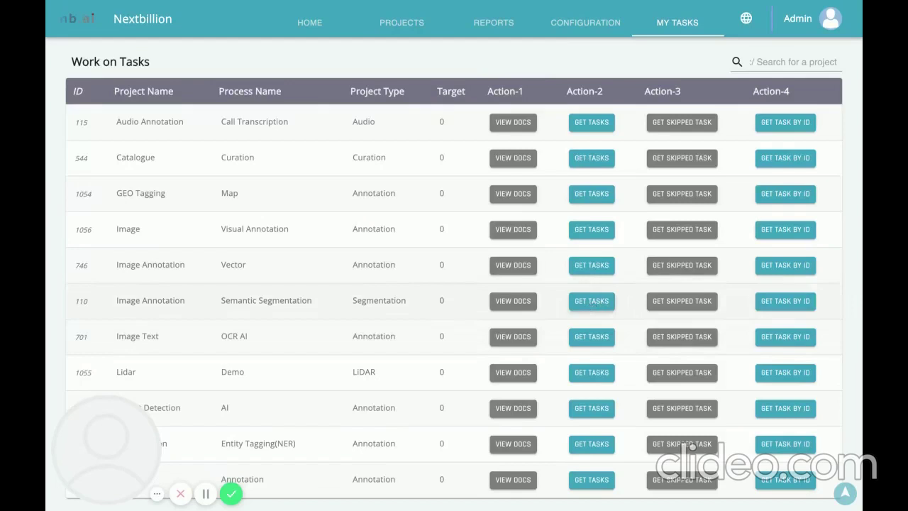
pyautogui.click(591, 301)
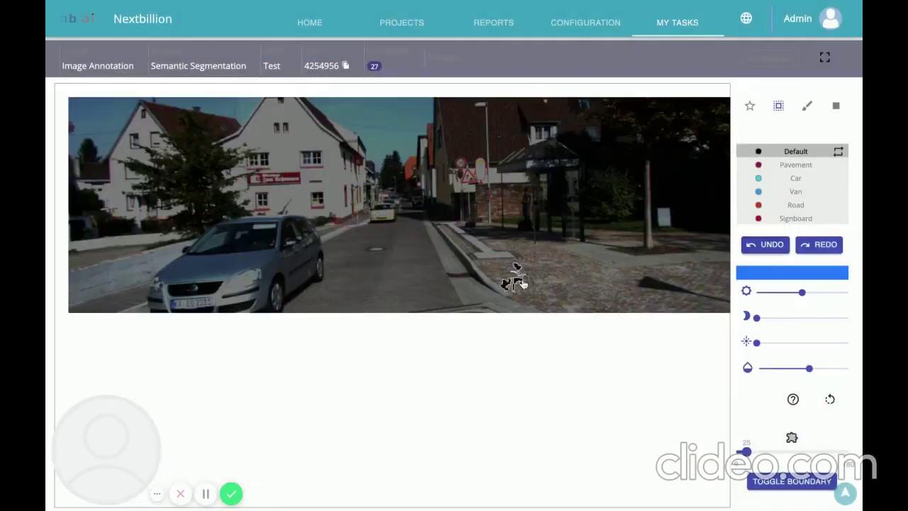
pyautogui.click(794, 182)
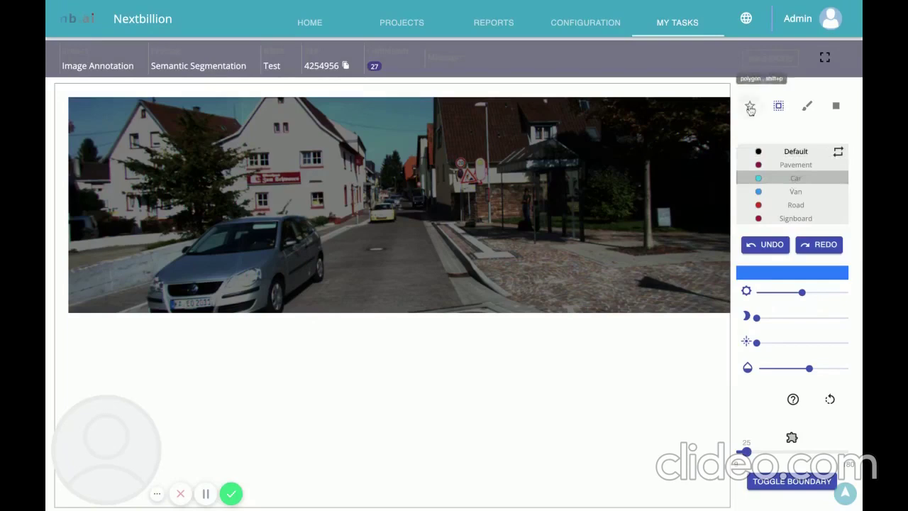
pyautogui.click(750, 108)
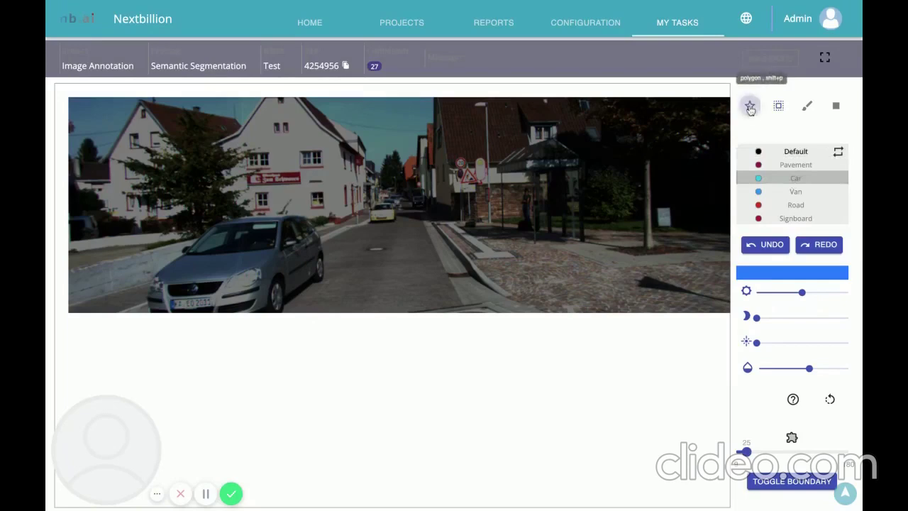
pyautogui.click(150, 313)
pyautogui.moveTo(186, 248)
pyautogui.mouseDown()
pyautogui.moveTo(234, 219)
pyautogui.moveTo(306, 217)
pyautogui.mouseUp()
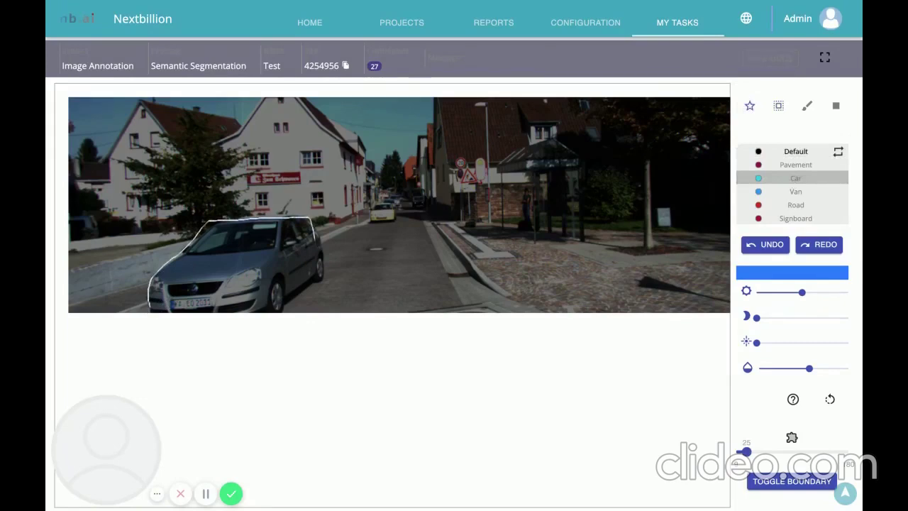
pyautogui.moveTo(321, 254); pyautogui.dragTo(325, 266)
pyautogui.moveTo(279, 307); pyautogui.dragTo(210, 312)
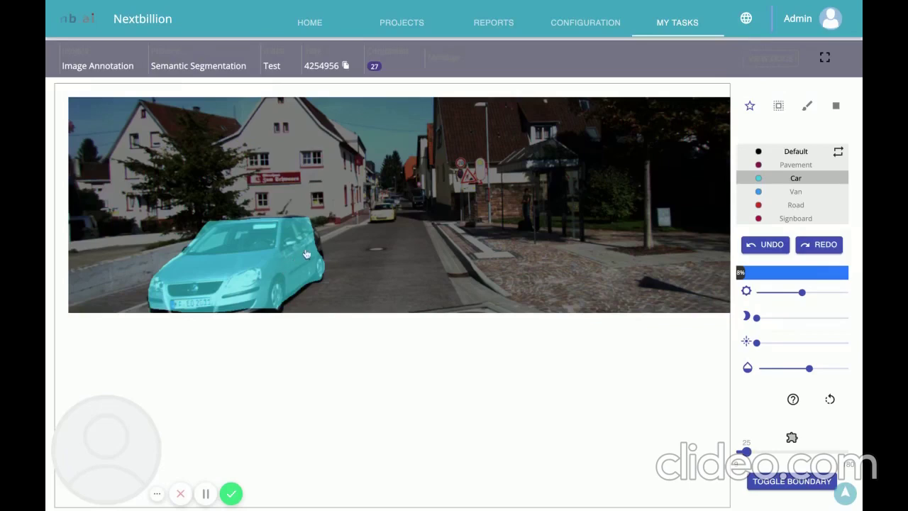
# - Brush the Car class over the missed rear and roof edges of the silver car using a small brush
pyautogui.click(808, 108)
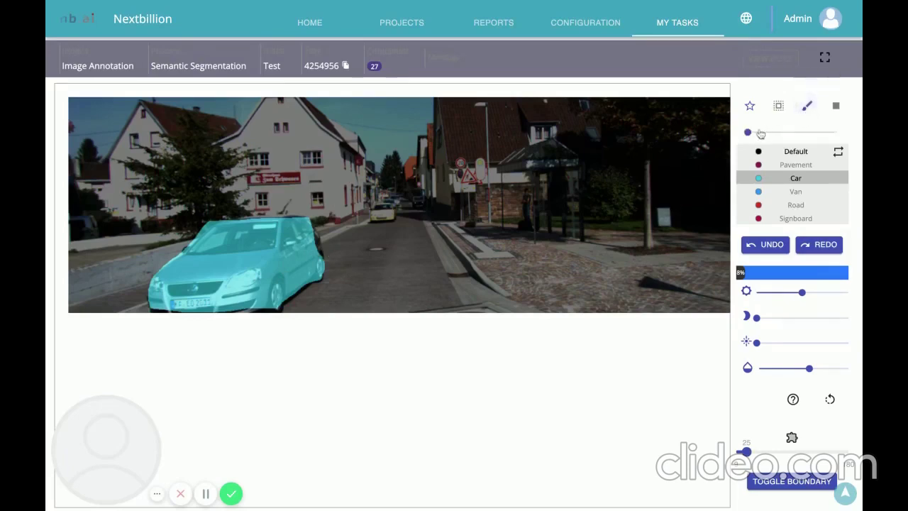
pyautogui.click(752, 134)
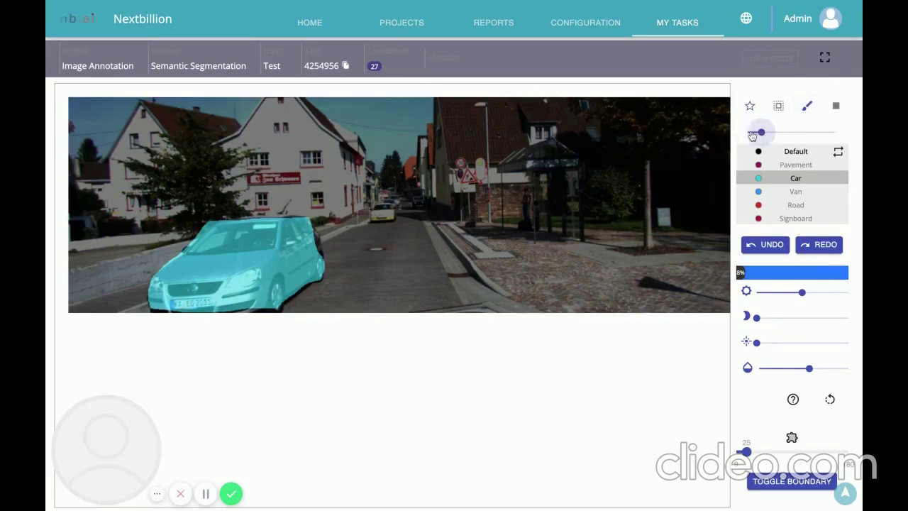
pyautogui.click(320, 253)
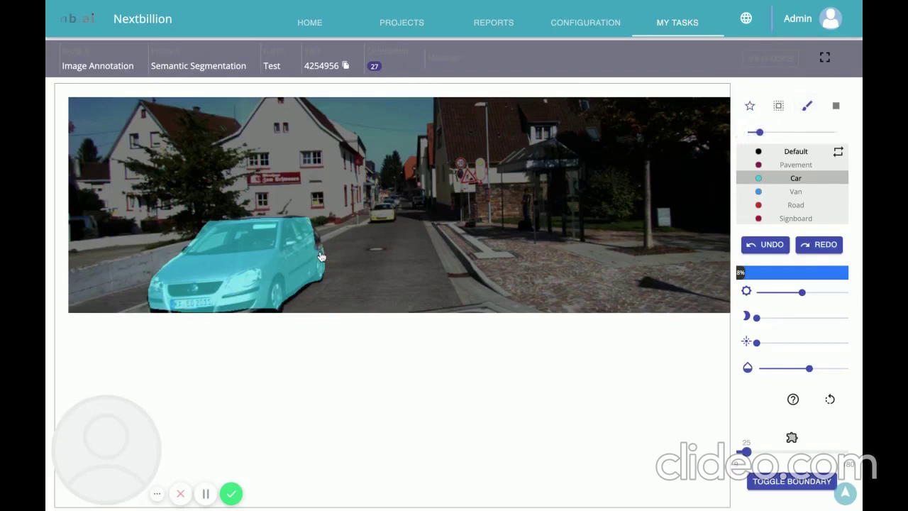
pyautogui.moveTo(320, 254)
pyautogui.mouseDown()
pyautogui.moveTo(302, 220)
pyautogui.moveTo(226, 219)
pyautogui.mouseUp()
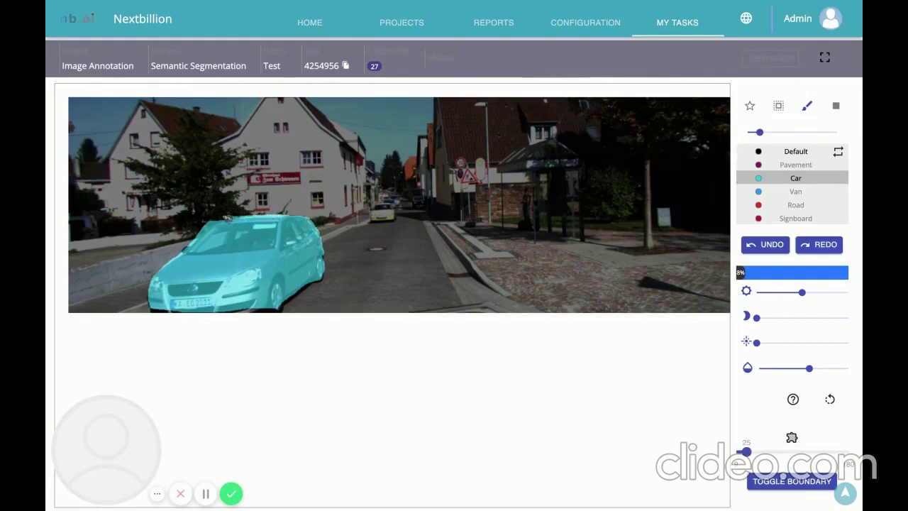
# - Brush the Car class over the silver car's windshield and lower edges, and erase the overspill beside its rear wheel
pyautogui.moveTo(210, 222); pyautogui.dragTo(186, 249)
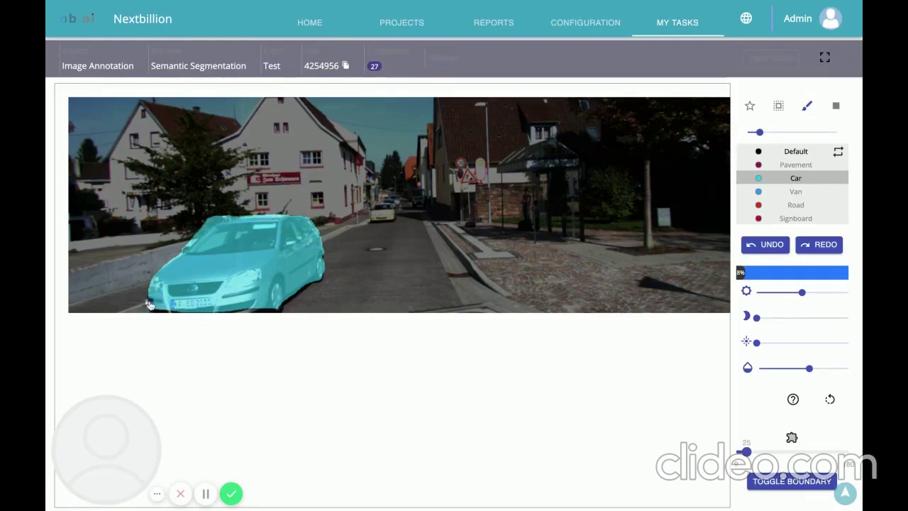
pyautogui.moveTo(149, 304)
pyautogui.mouseDown()
pyautogui.moveTo(279, 310)
pyautogui.moveTo(323, 281)
pyautogui.mouseUp()
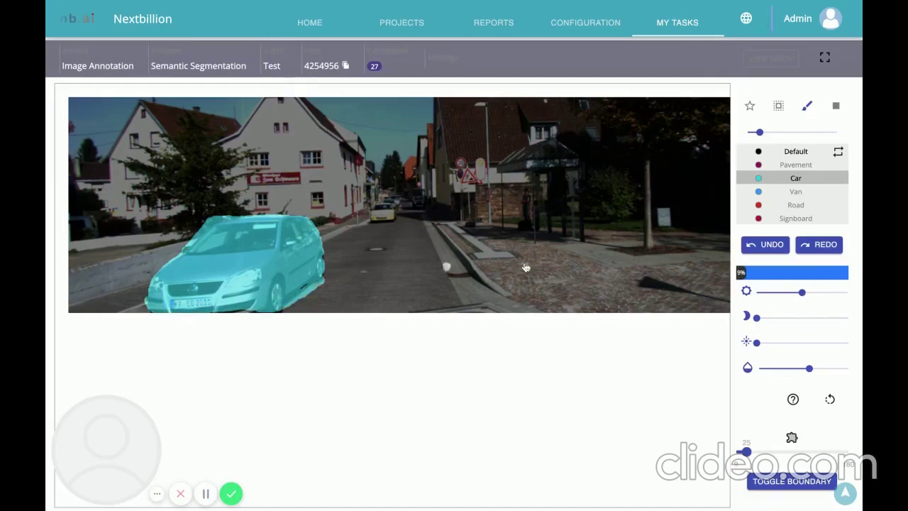
pyautogui.click(837, 107)
pyautogui.moveTo(290, 306); pyautogui.dragTo(310, 290)
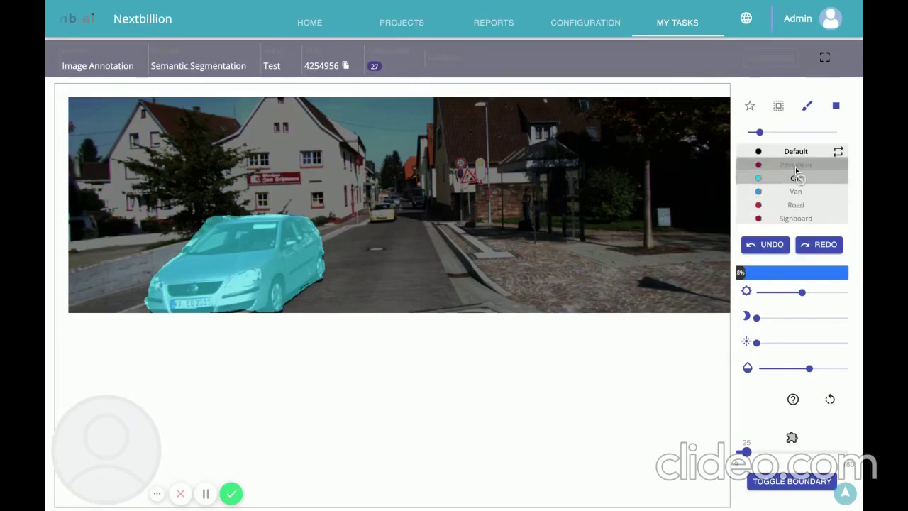
pyautogui.click(836, 104)
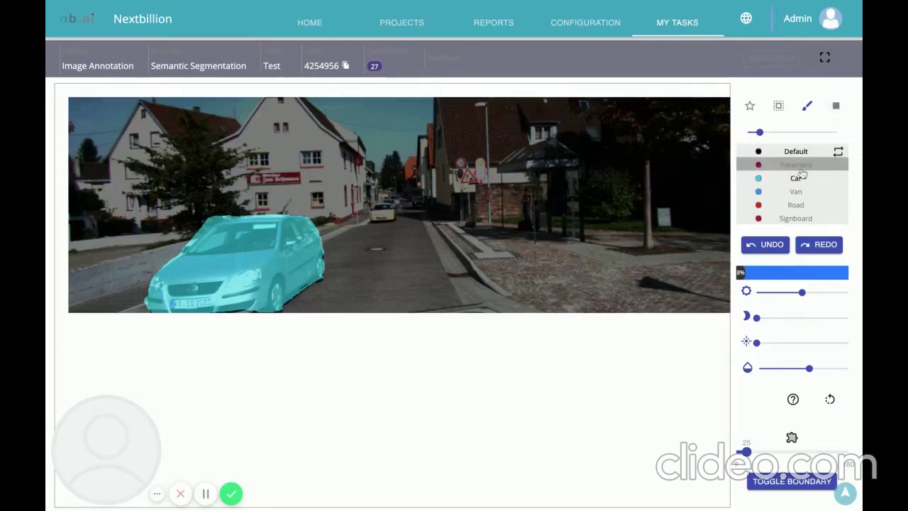
# - Fill the first cobblestone patches beside the kerb with the Pavement class using the automatic region tool at size 25
pyautogui.click(779, 108)
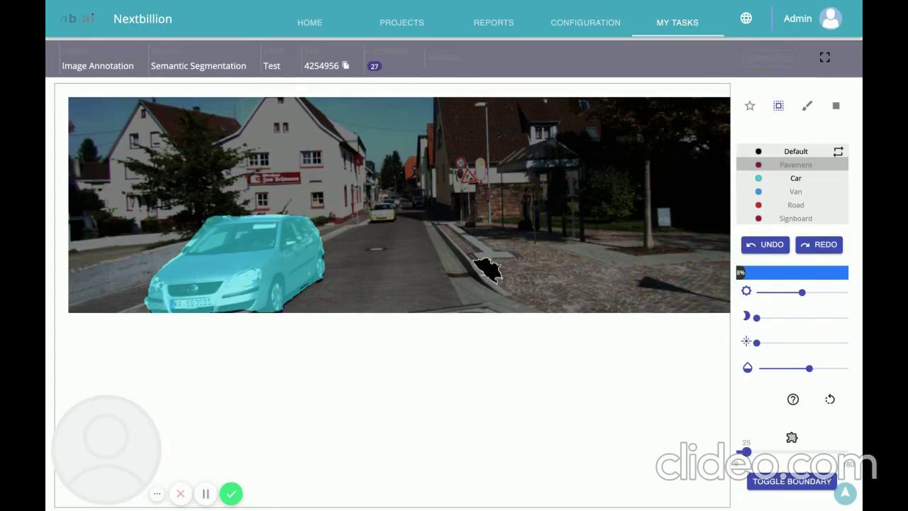
pyautogui.click(488, 268)
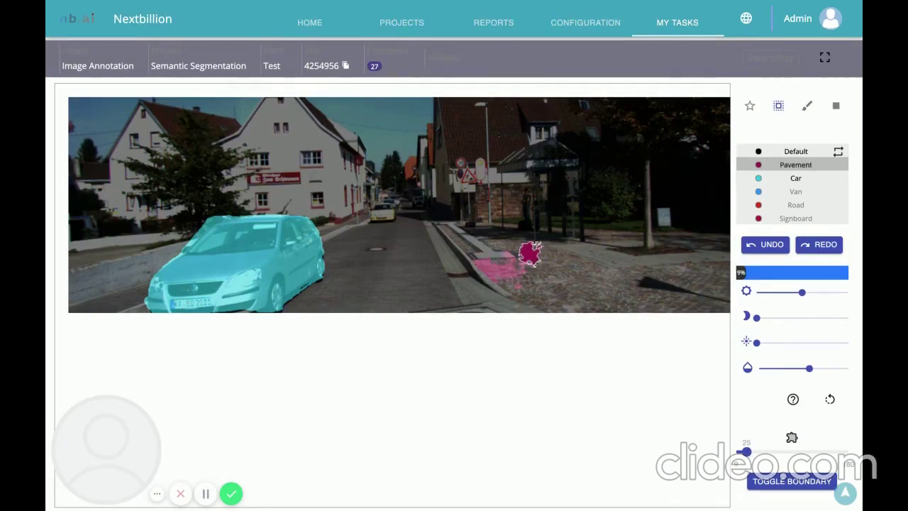
pyautogui.click(531, 254)
pyautogui.click(555, 266)
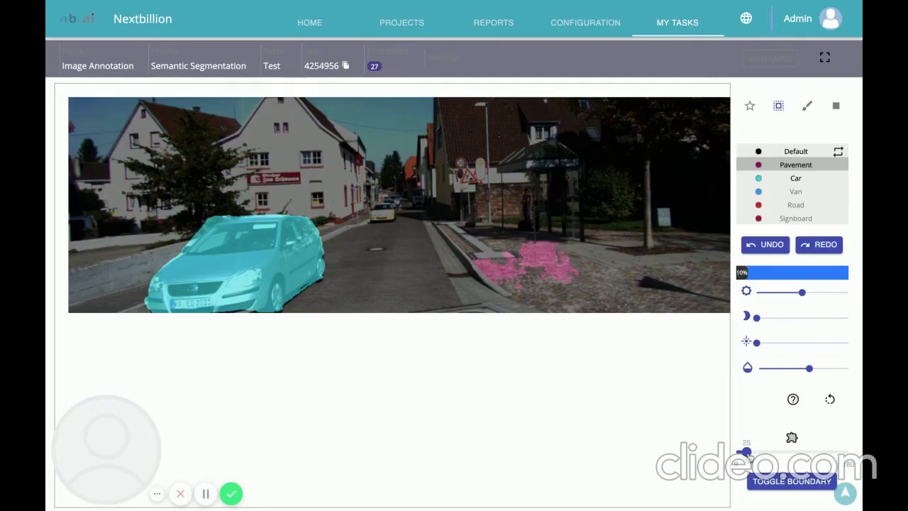
# - Increase the region size to 50 and extend the Pavement class across the cobblestones to the image's right edge
pyautogui.moveTo(746, 452); pyautogui.dragTo(762, 451)
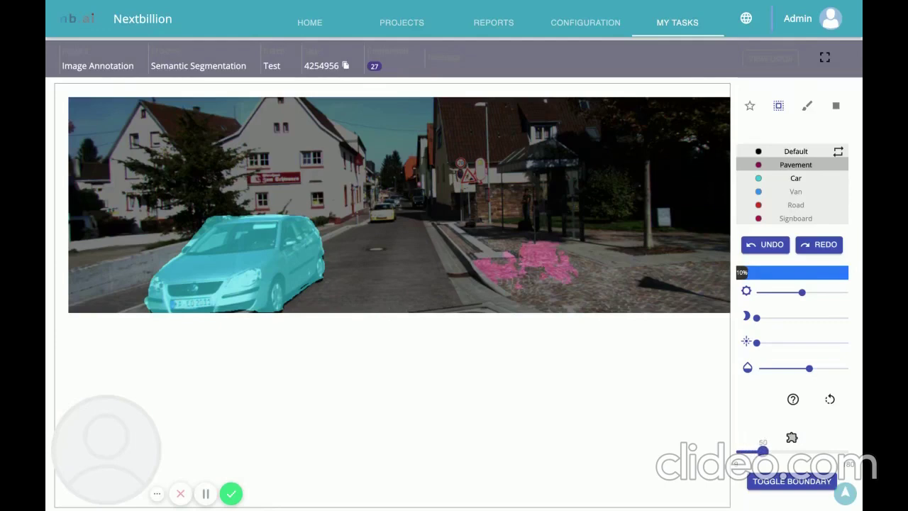
pyautogui.click(504, 285)
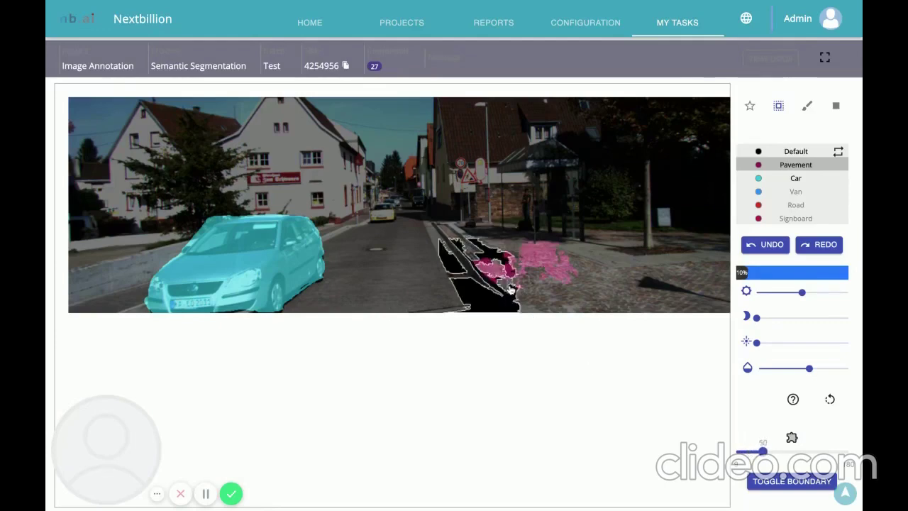
pyautogui.click(532, 289)
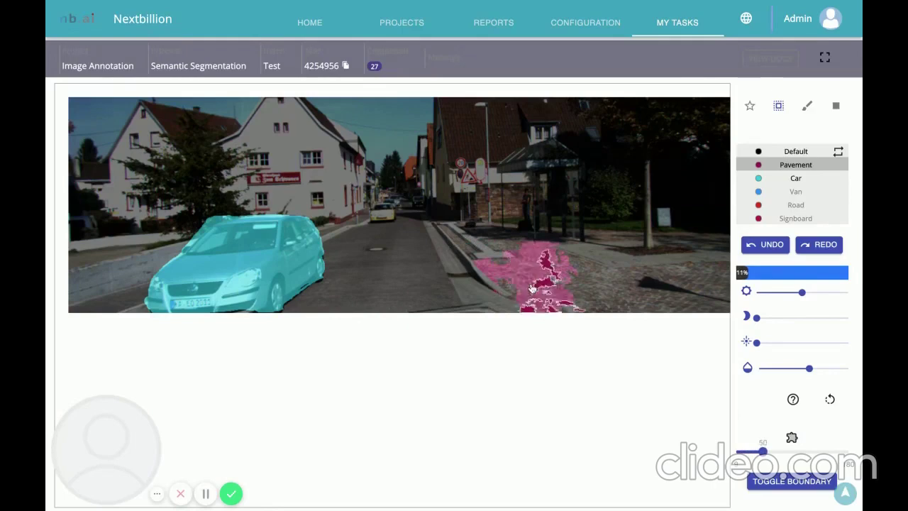
pyautogui.click(587, 278)
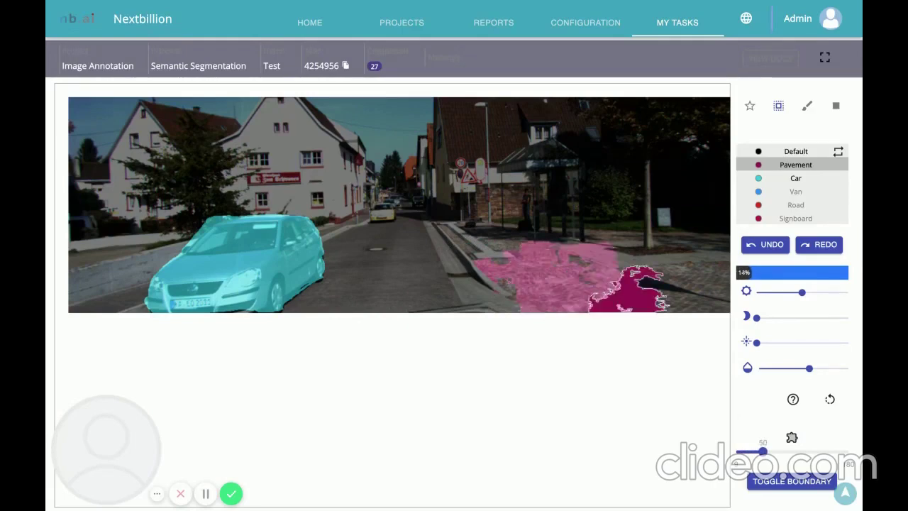
pyautogui.click(634, 289)
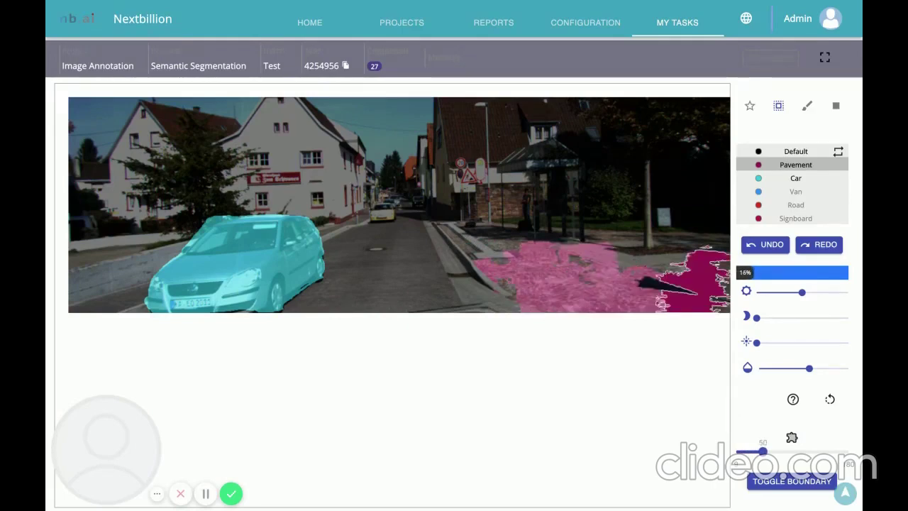
pyautogui.click(694, 281)
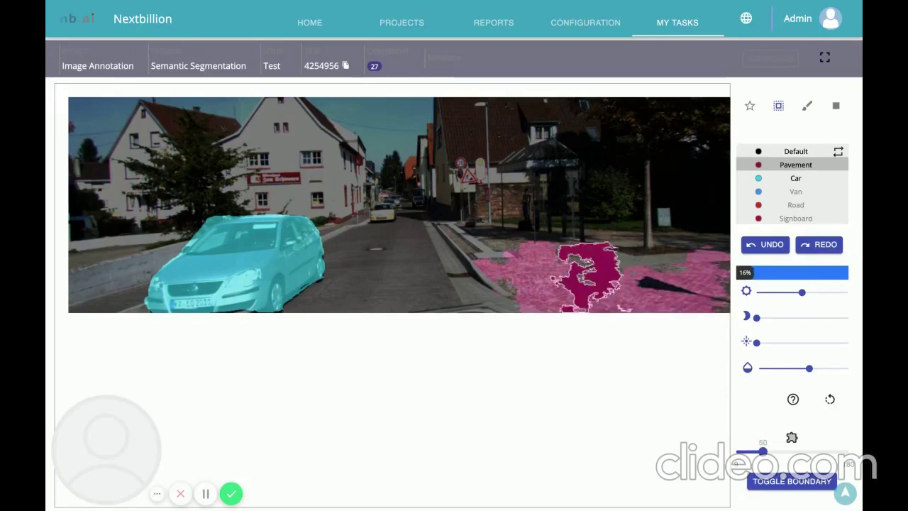
pyautogui.click(589, 277)
# - Fill the kerb, the pavement near the road signs and tree, and the remaining cobblestone gaps with the Pavement class
pyautogui.click(497, 277)
pyautogui.click(475, 270)
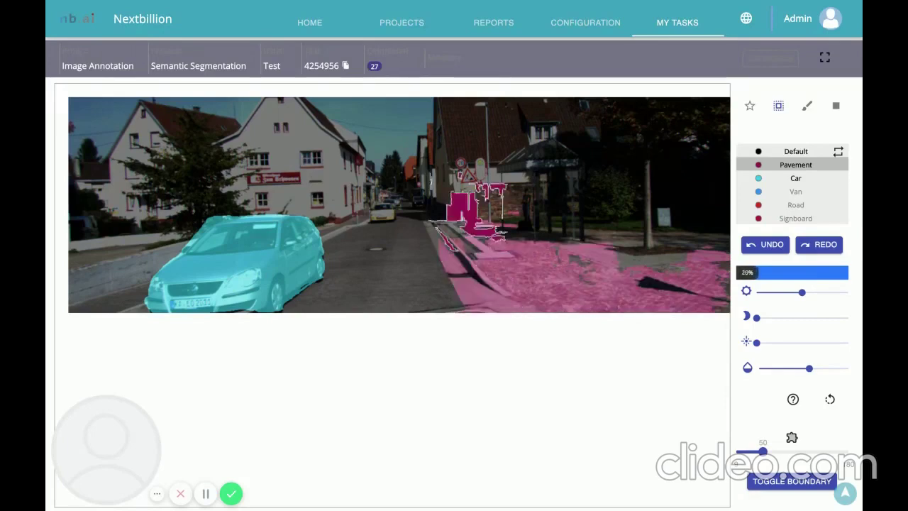
pyautogui.click(464, 212)
pyautogui.click(458, 255)
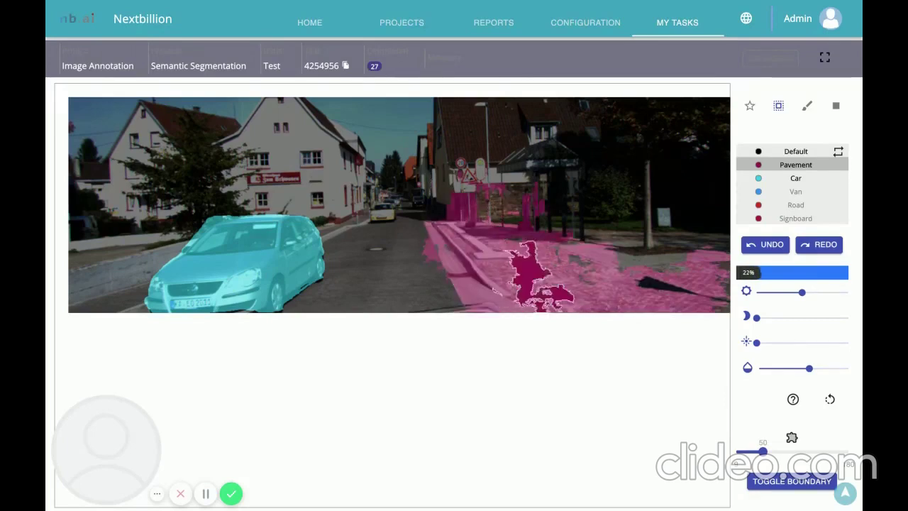
pyautogui.click(649, 255)
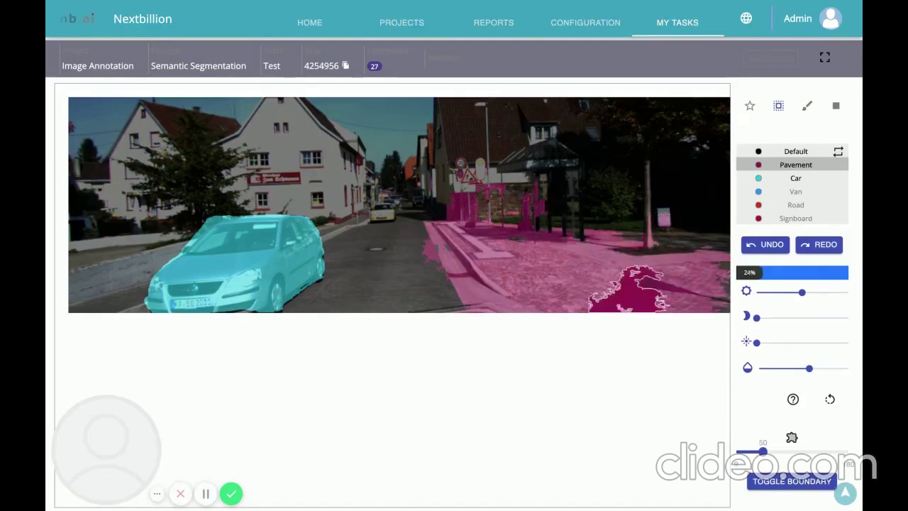
pyautogui.click(627, 287)
pyautogui.click(688, 284)
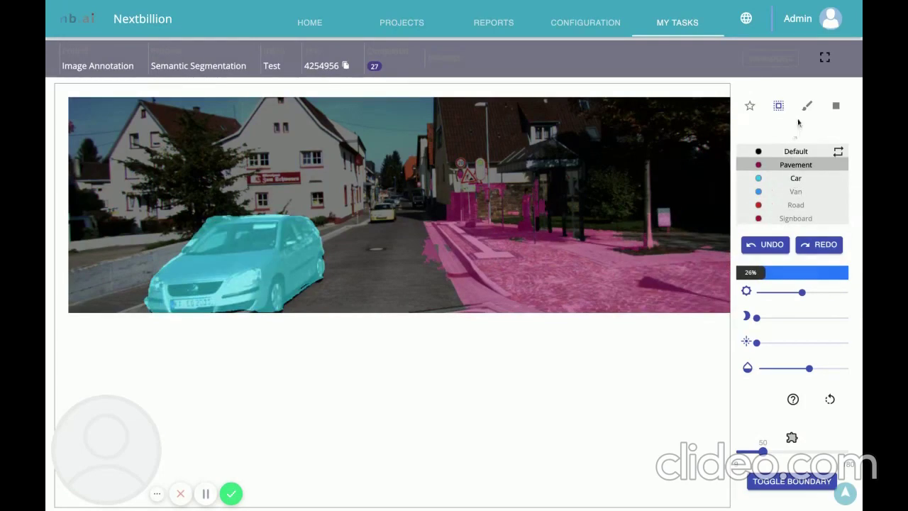
# - Erase the Pavement overspill from the road signs, wall and bus shelter using a region size of 25
pyautogui.click(835, 108)
pyautogui.moveTo(763, 451); pyautogui.dragTo(744, 451)
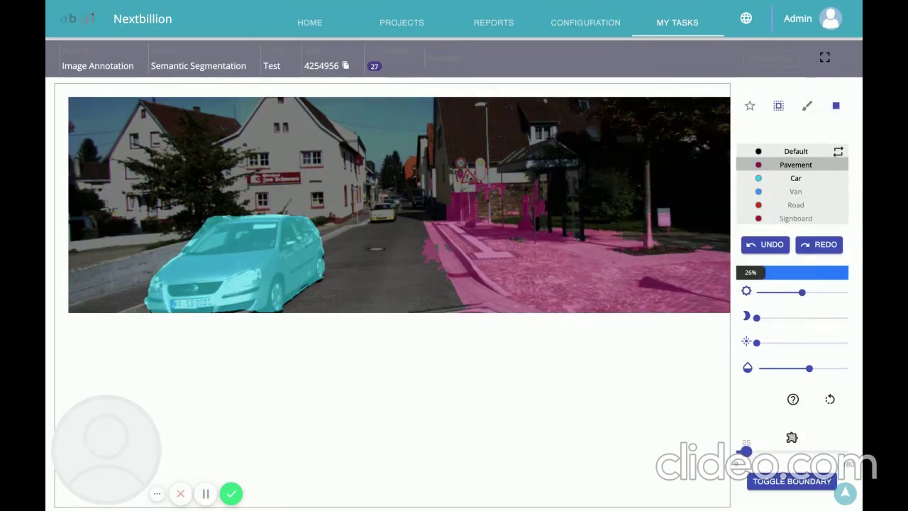
pyautogui.click(452, 200)
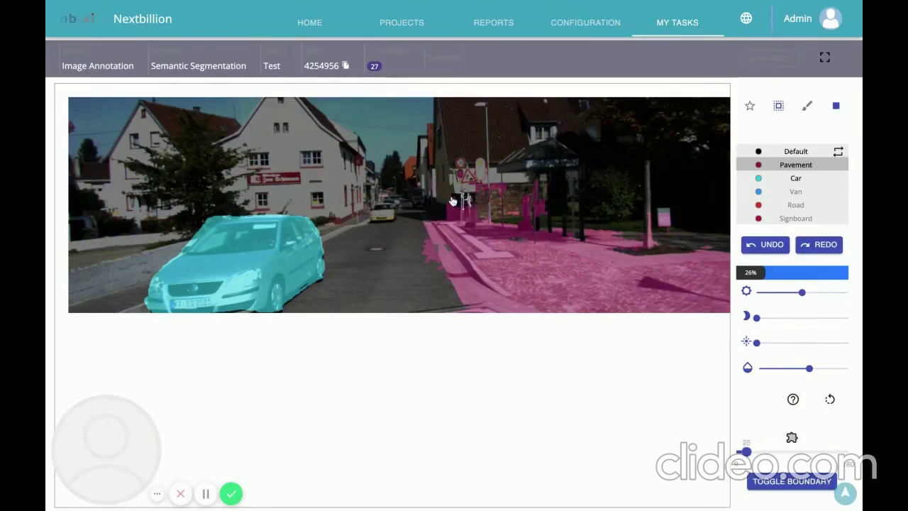
pyautogui.moveTo(494, 176)
pyautogui.mouseDown()
pyautogui.moveTo(463, 172)
pyautogui.moveTo(519, 187)
pyautogui.moveTo(480, 187)
pyautogui.moveTo(466, 177)
pyautogui.moveTo(548, 208)
pyautogui.moveTo(536, 188)
pyautogui.mouseUp()
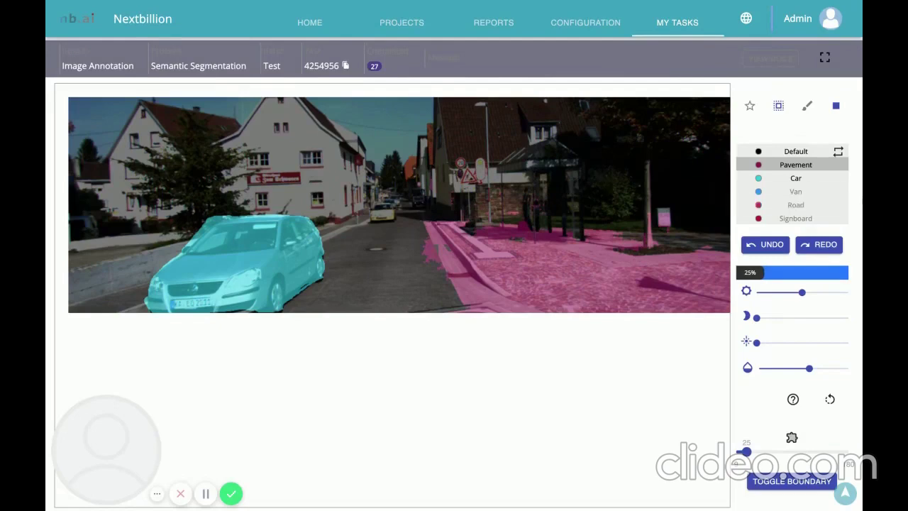
pyautogui.moveTo(718, 221); pyautogui.dragTo(349, 292)
# - Reassign all remaining Default areas of the street scene to the Road class with the class swap
pyautogui.moveTo(831, 203); pyautogui.dragTo(804, 206)
pyautogui.click(838, 151)
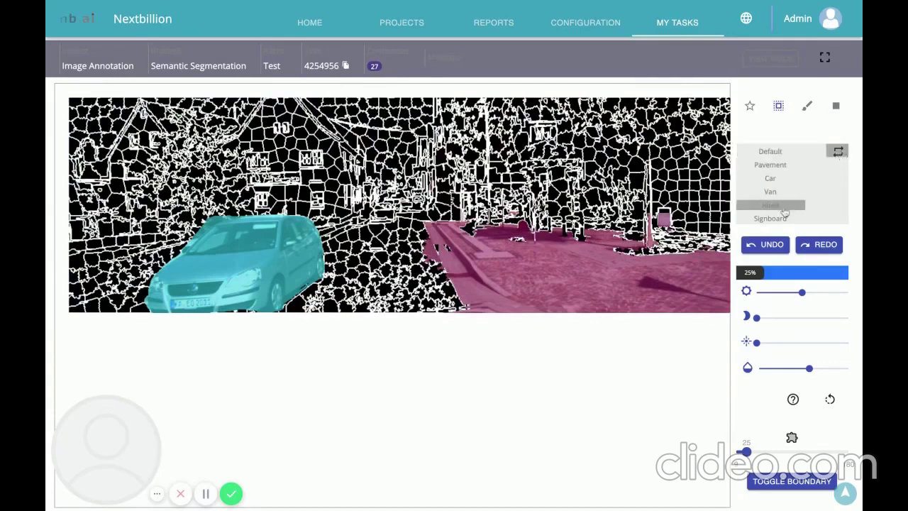
pyautogui.click(781, 210)
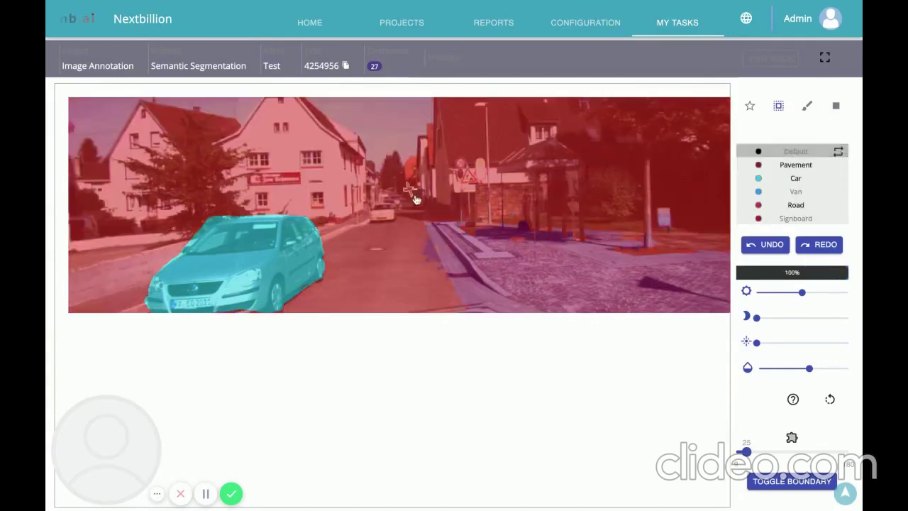
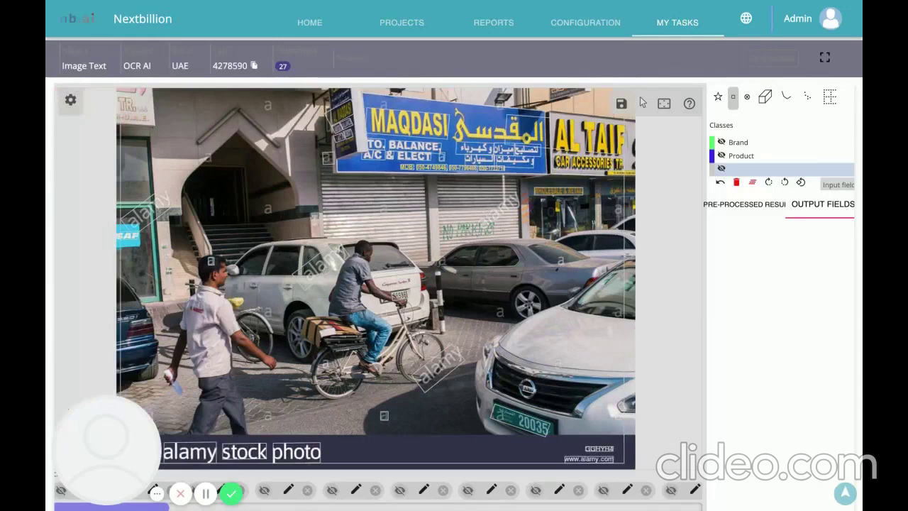
# - Check the transcriptions of the MAQDASI text box and a small Arabic word box on the blue shop sign
pyautogui.click(410, 126)
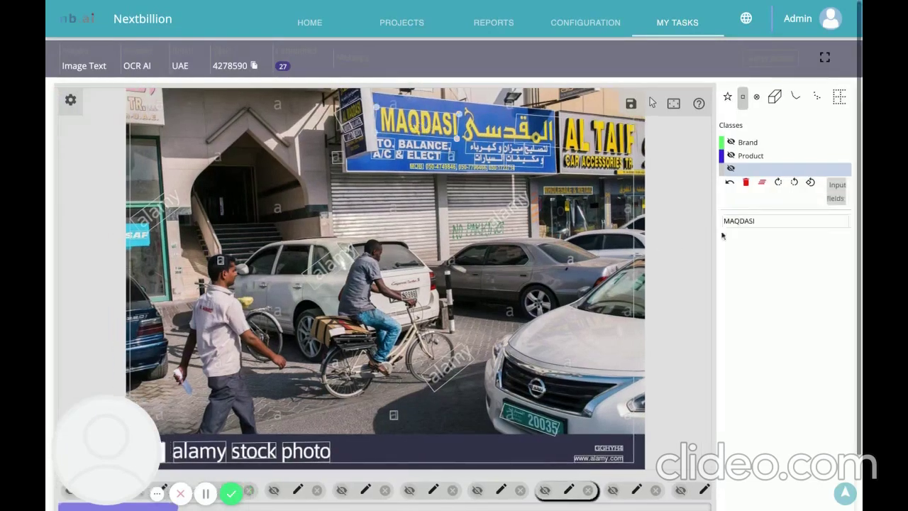
pyautogui.doubleClick(764, 219)
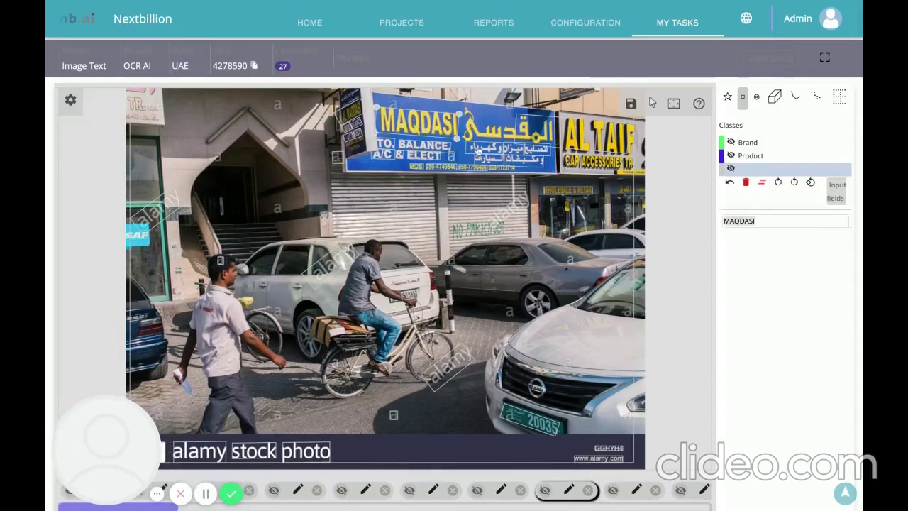
pyautogui.click(485, 150)
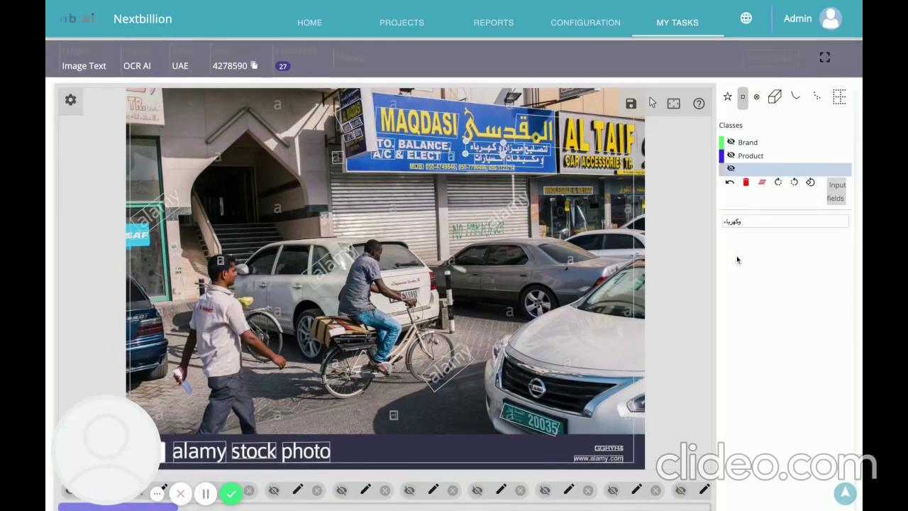
# - Correct the transcription of the second large word on the yellow shop sign to TAIF
pyautogui.click(608, 144)
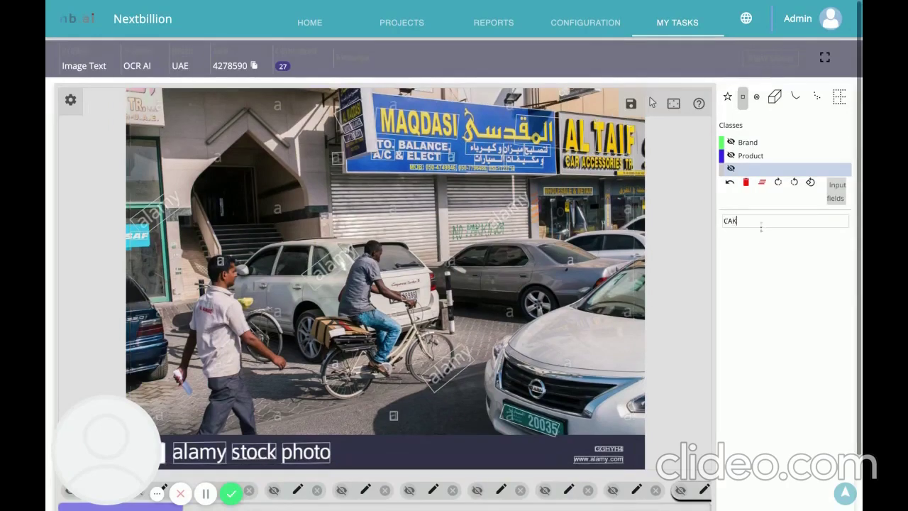
pyautogui.click(752, 220)
pyautogui.hotkey('ctrl', 'a')
pyautogui.write('VA')
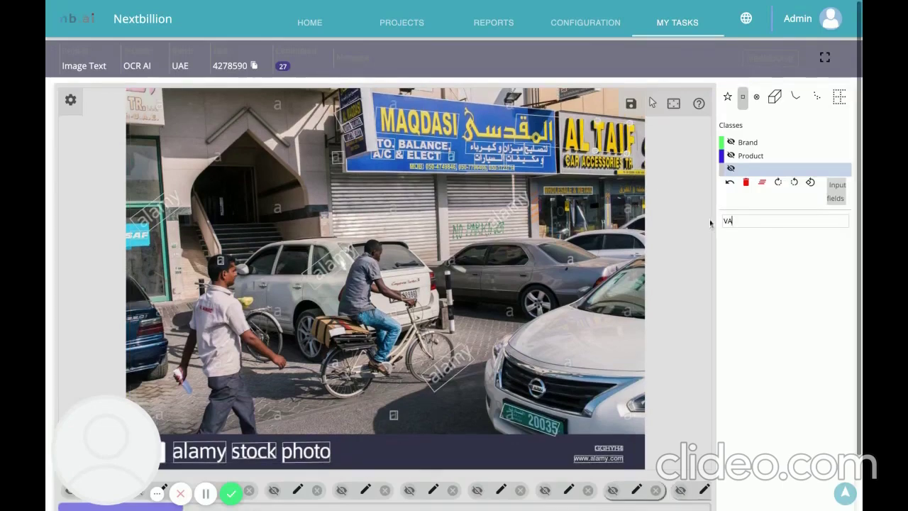
pyautogui.press('BackSpace')
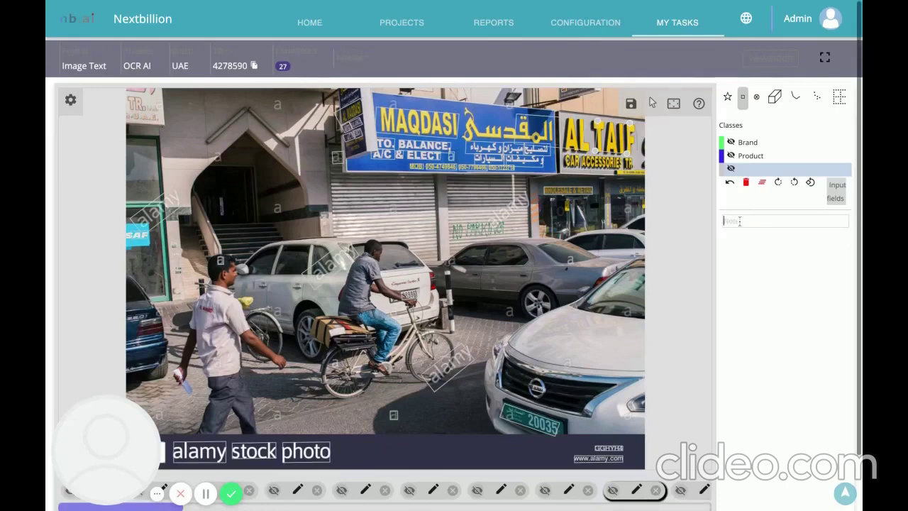
pyautogui.write('TAIF')
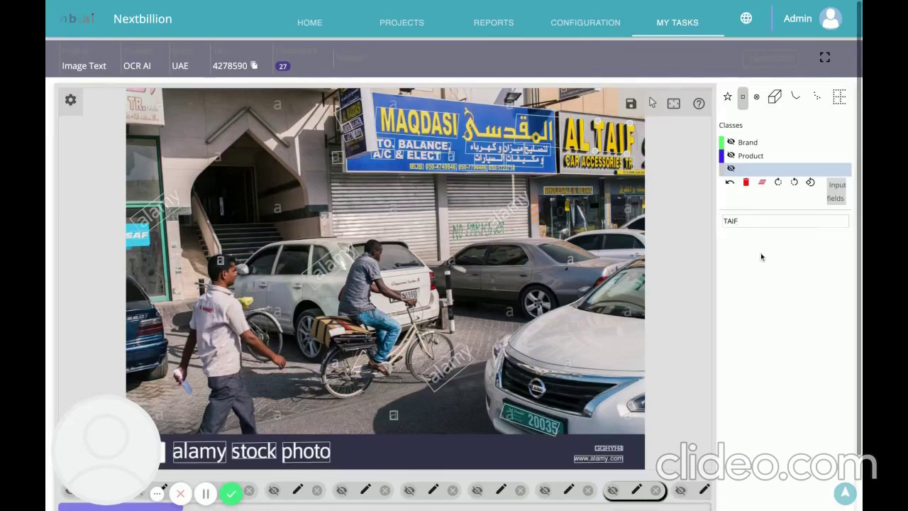
# - Correct the transcription of the first large word on the yellow shop sign to AL
pyautogui.click(574, 141)
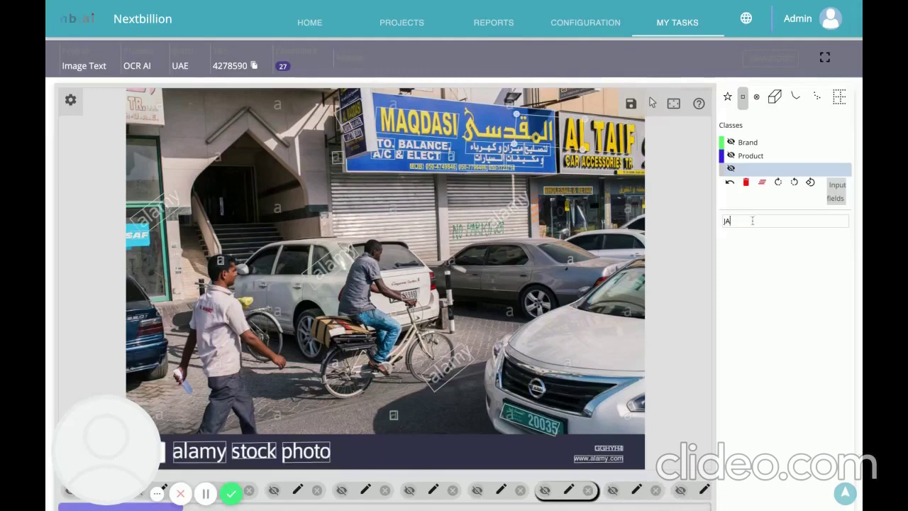
pyautogui.press('BackSpace')
pyautogui.press('BackSpace')
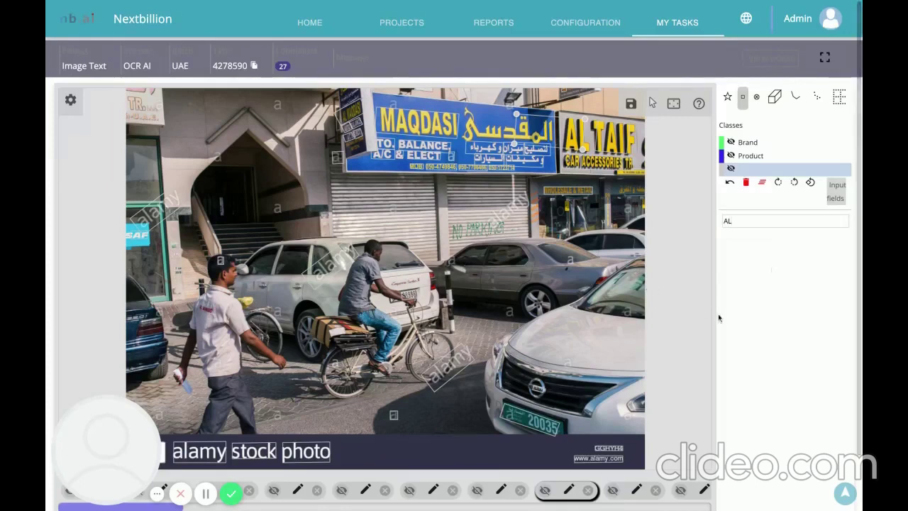
# - Check the transcriptions of the ACCESSORIES and CAR boxes on the yellow sign and return to the task list
pyautogui.click(599, 163)
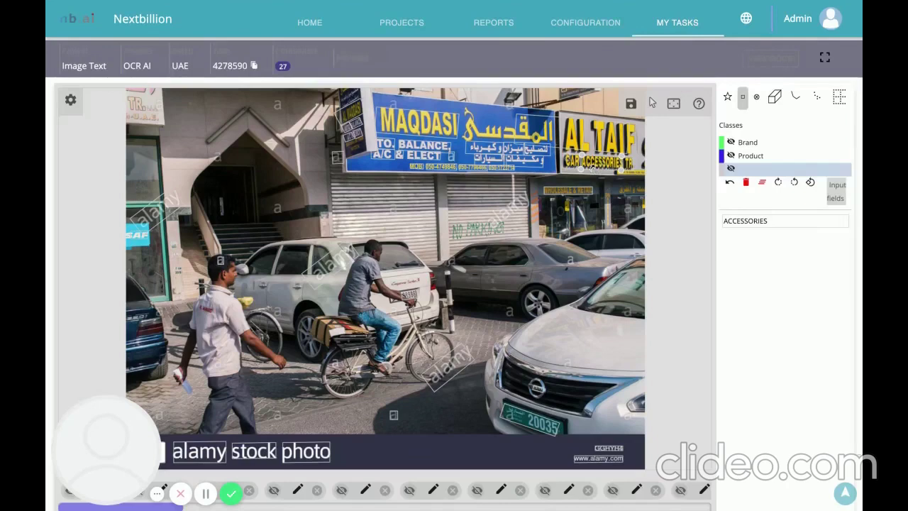
pyautogui.click(571, 165)
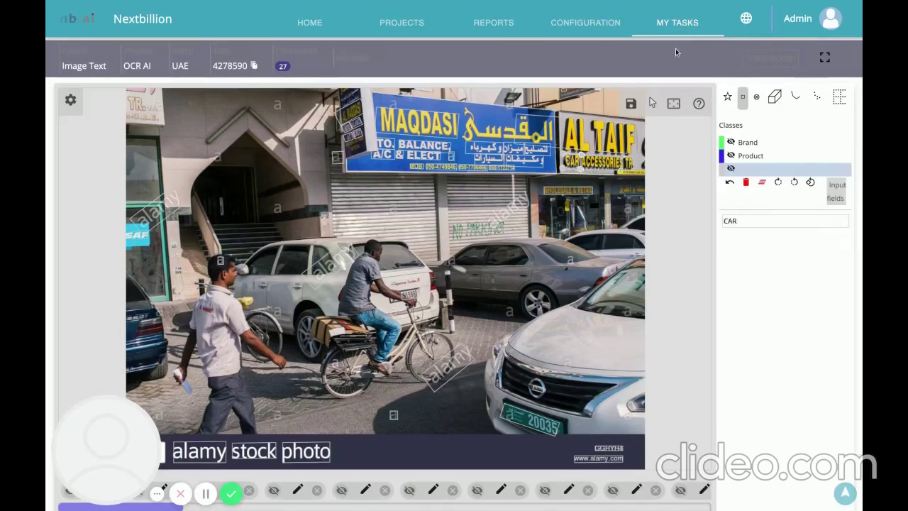
pyautogui.click(677, 22)
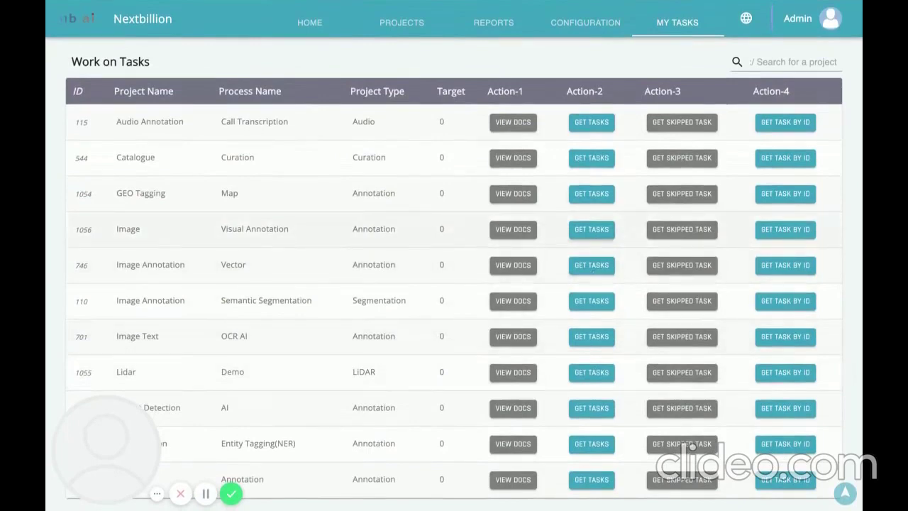
# - Open the Image Visual Annotation task without the locally saved annotation and box the black Mercedes in the front row as Car
pyautogui.click(591, 230)
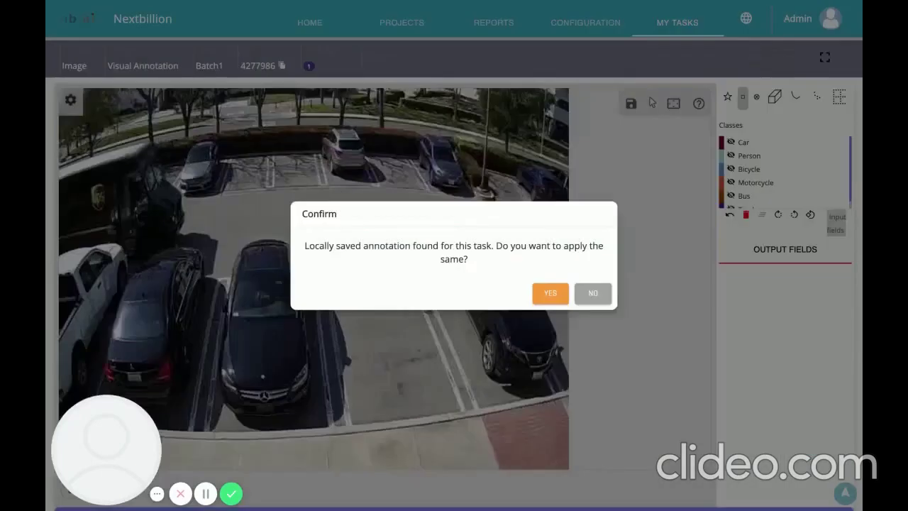
pyautogui.click(594, 298)
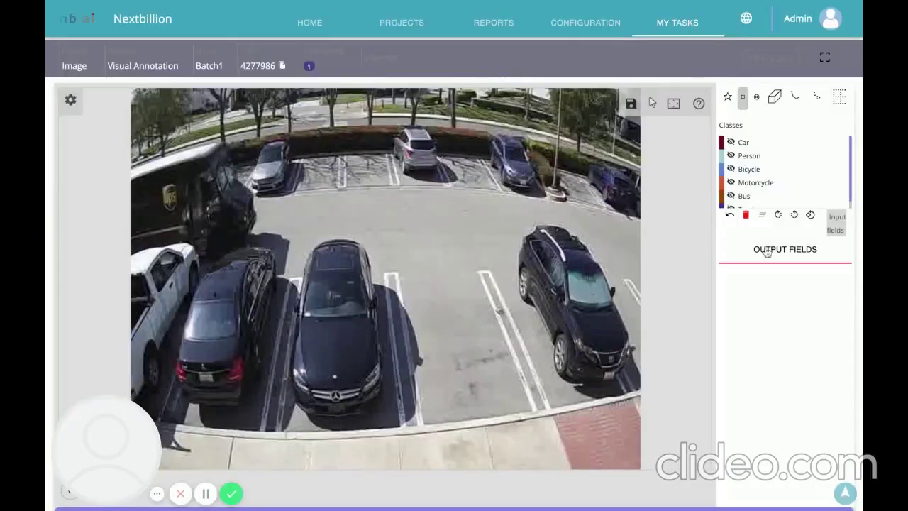
pyautogui.click(744, 146)
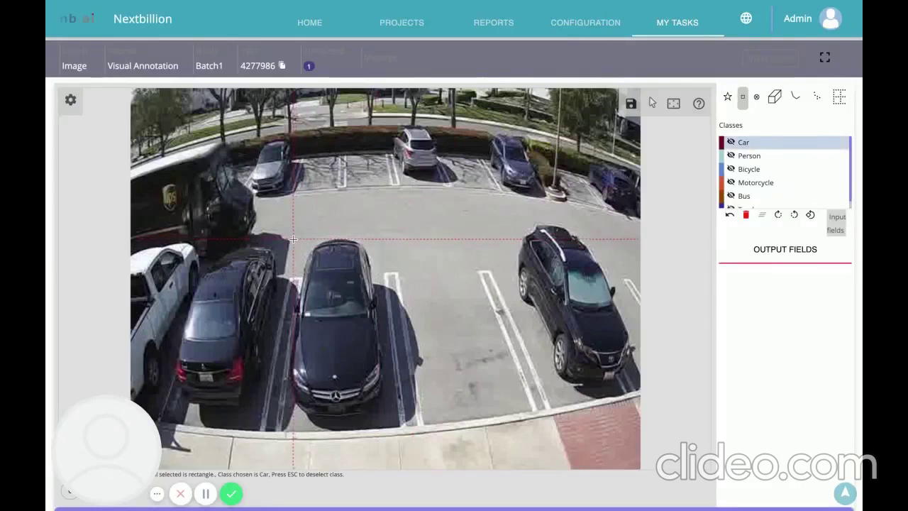
pyautogui.moveTo(293, 239)
pyautogui.mouseDown()
pyautogui.moveTo(305, 312)
pyautogui.moveTo(331, 376)
pyautogui.moveTo(382, 410)
pyautogui.mouseUp()
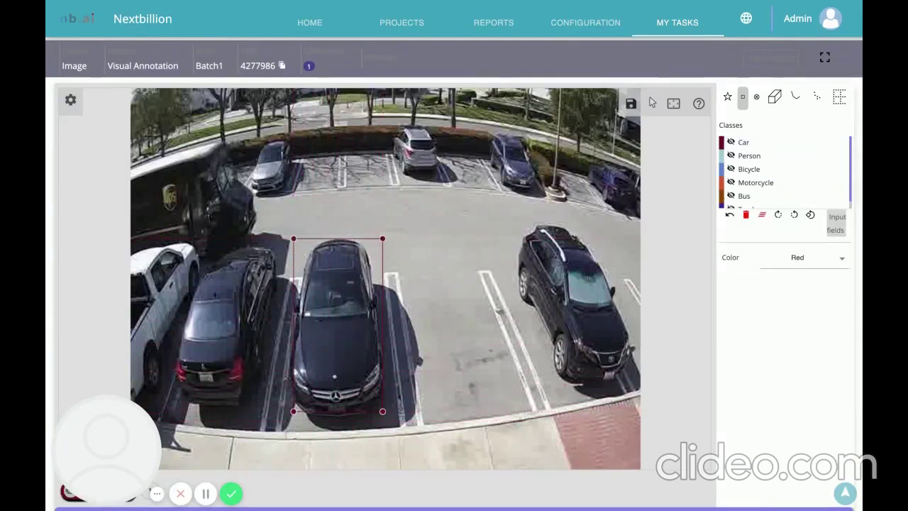
pyautogui.click(400, 388)
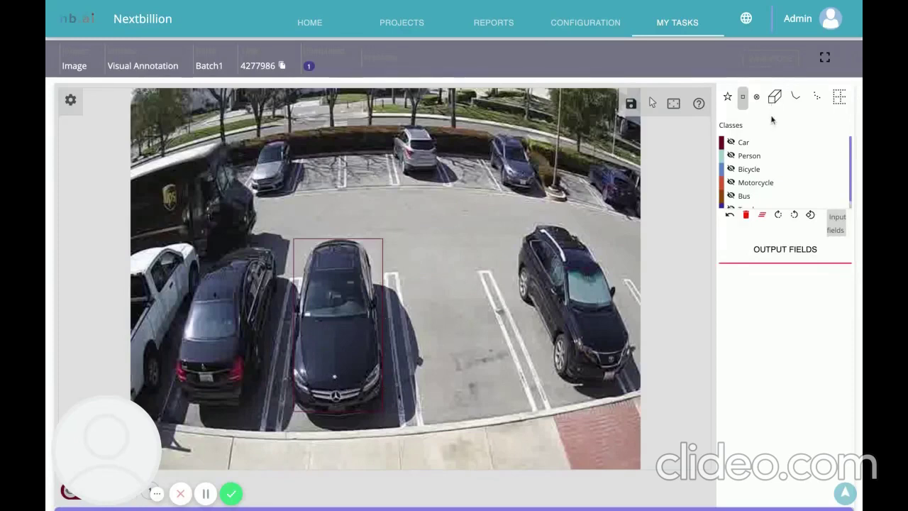
# - Add Car boxes around the black SUV parked in the front row and the silver SUV in the middle of the back row
pyautogui.click(749, 145)
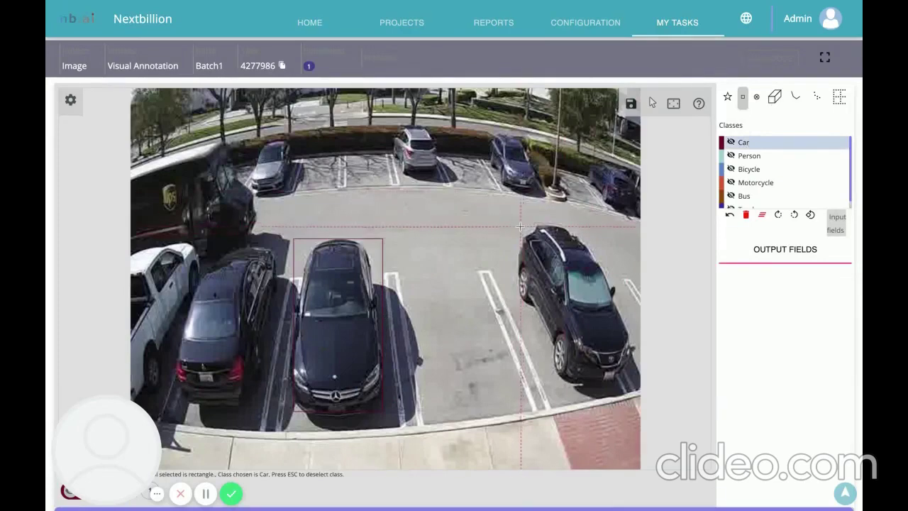
pyautogui.moveTo(517, 220); pyautogui.dragTo(630, 383)
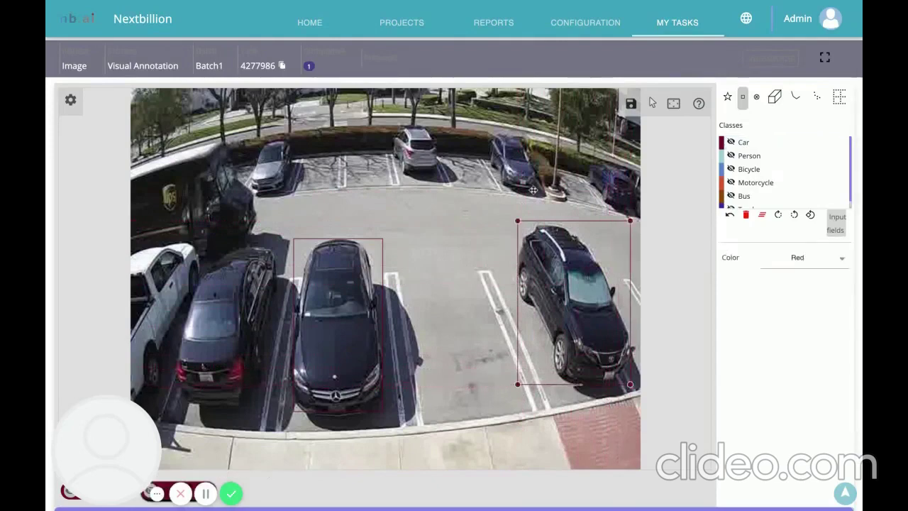
pyautogui.click(744, 142)
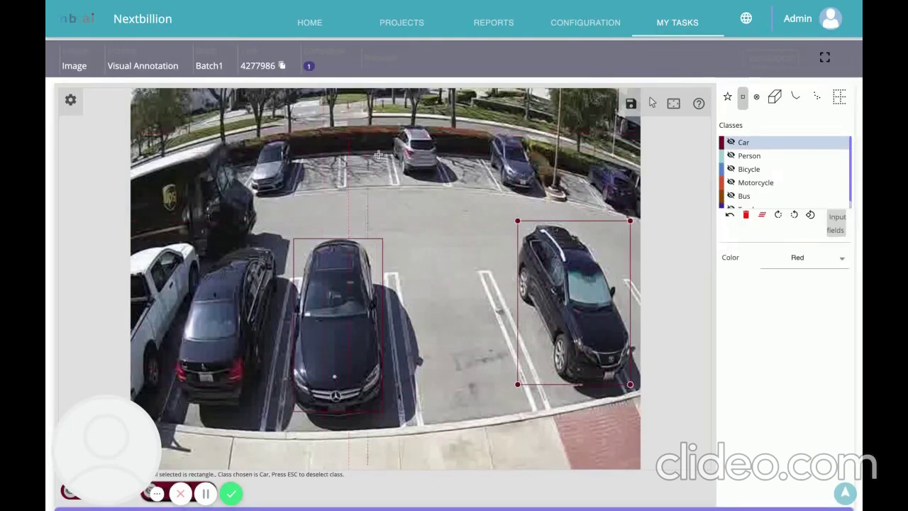
pyautogui.moveTo(393, 127); pyautogui.dragTo(410, 152)
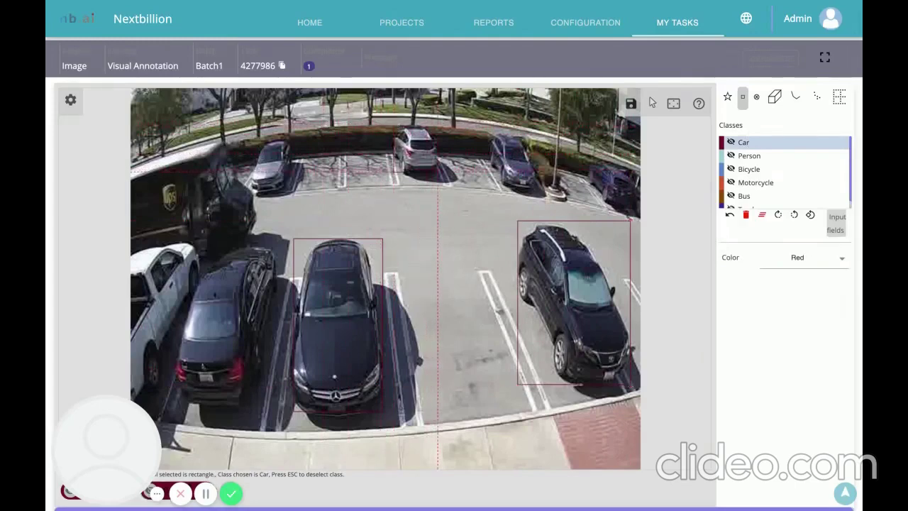
pyautogui.click(437, 170)
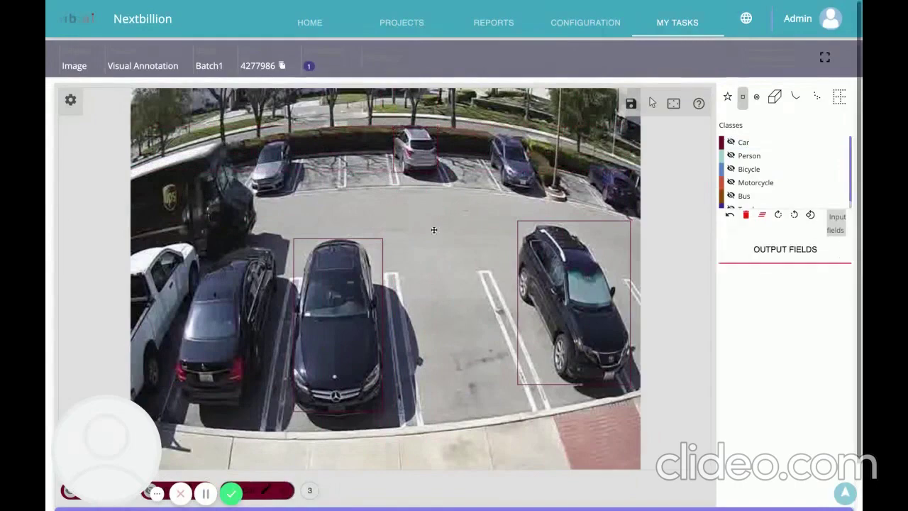
# - Submit the annotated parking-lot image, get the next task and apply its locally saved annotation
pyautogui.scroll(-2, 679, 486)
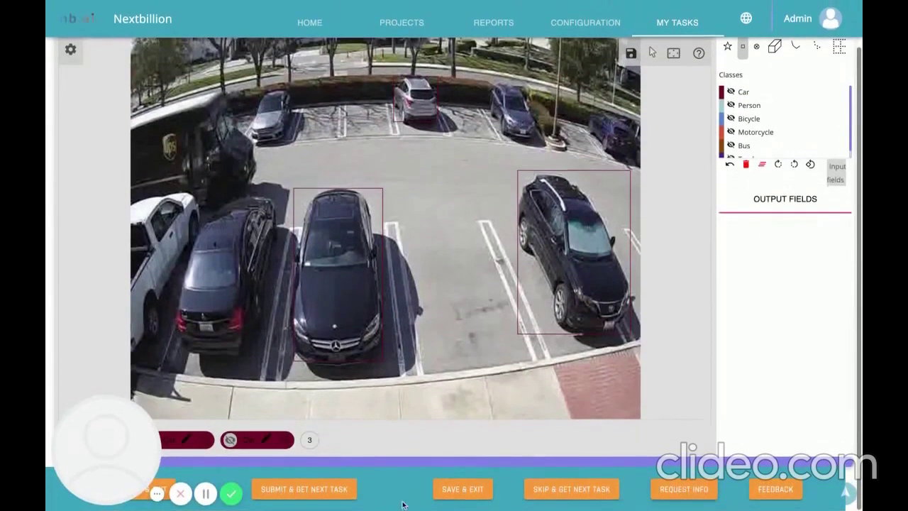
pyautogui.click(342, 489)
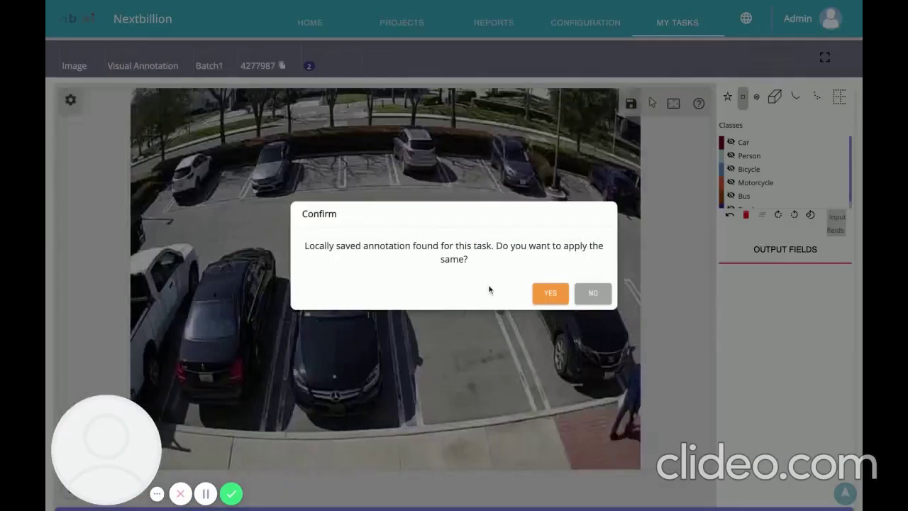
pyautogui.click(550, 295)
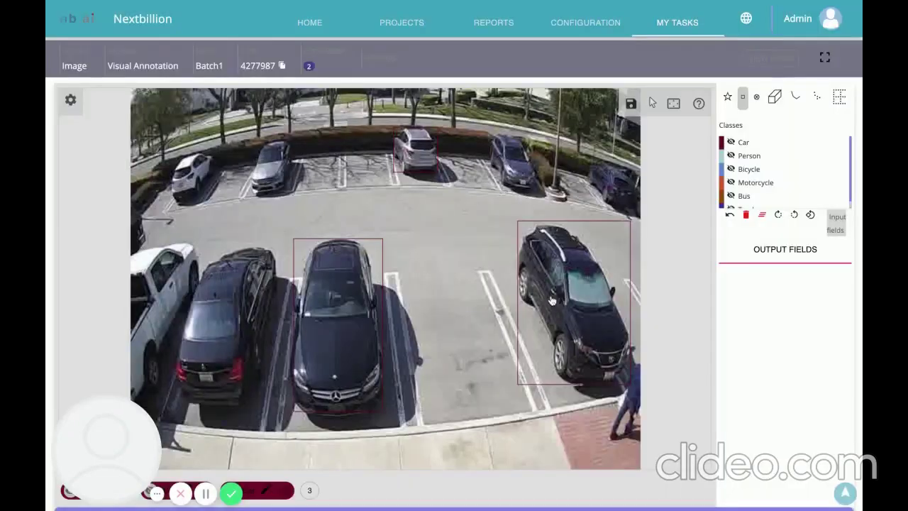
# - Check how the three Car boxes fit the vehicles in the second parking-lot image, and return to the task list
pyautogui.click(335, 296)
pyautogui.click(596, 301)
pyautogui.click(418, 155)
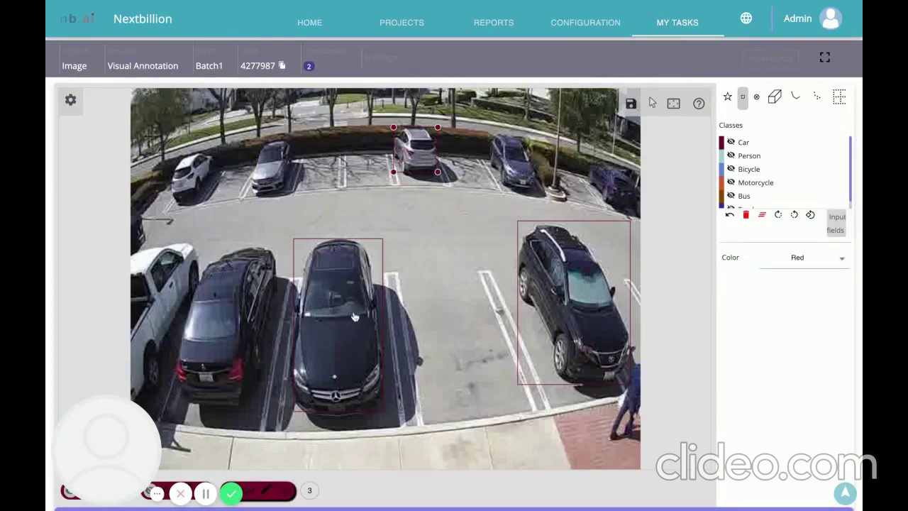
pyautogui.scroll(3, 555, 445)
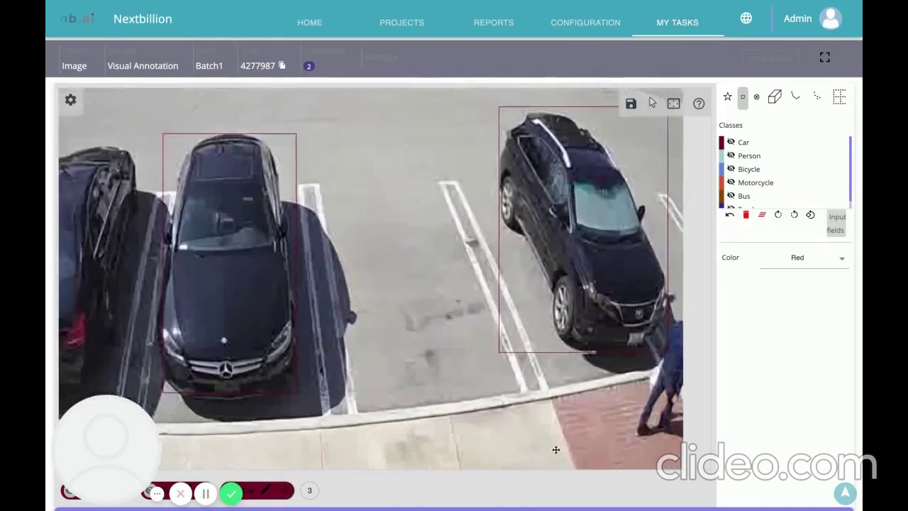
pyautogui.scroll(-2, 555, 445)
pyautogui.scroll(-1, 555, 445)
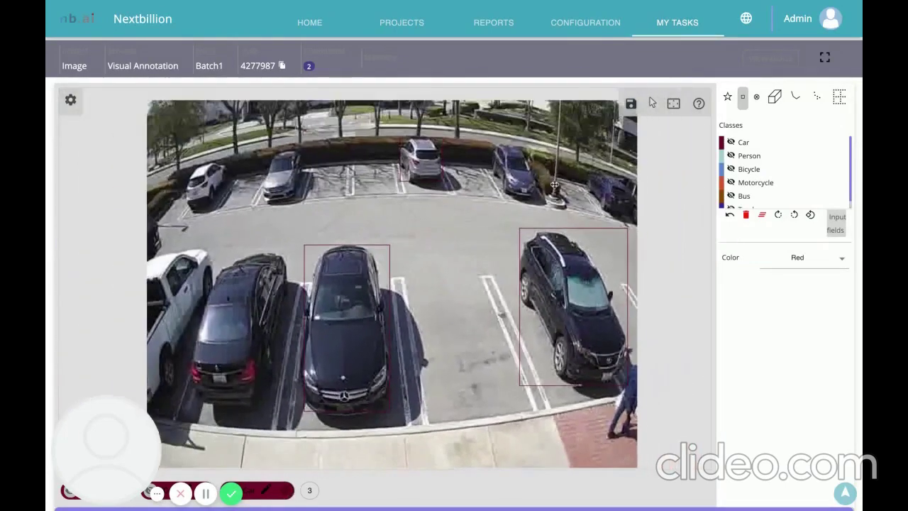
pyautogui.click(667, 29)
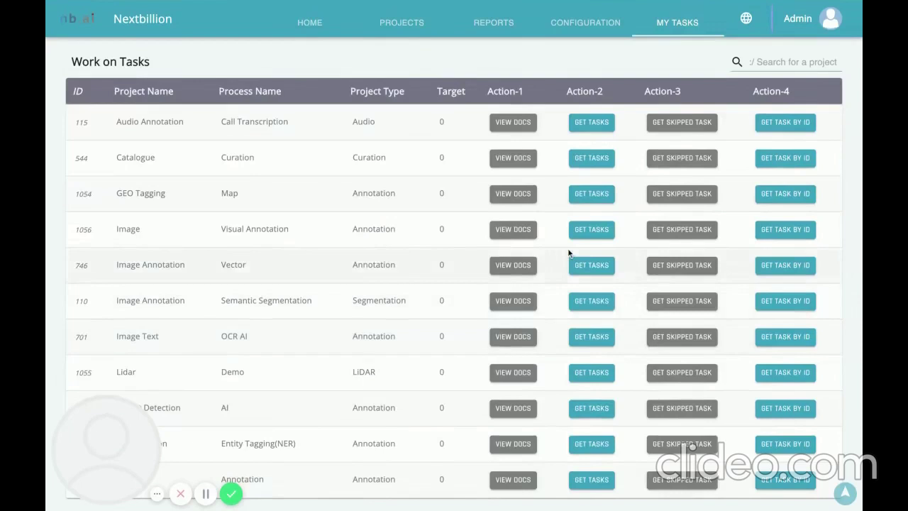
# - Open the GEO Tagging Map task and compare its base satellite imagery with the open street map layer
pyautogui.click(588, 194)
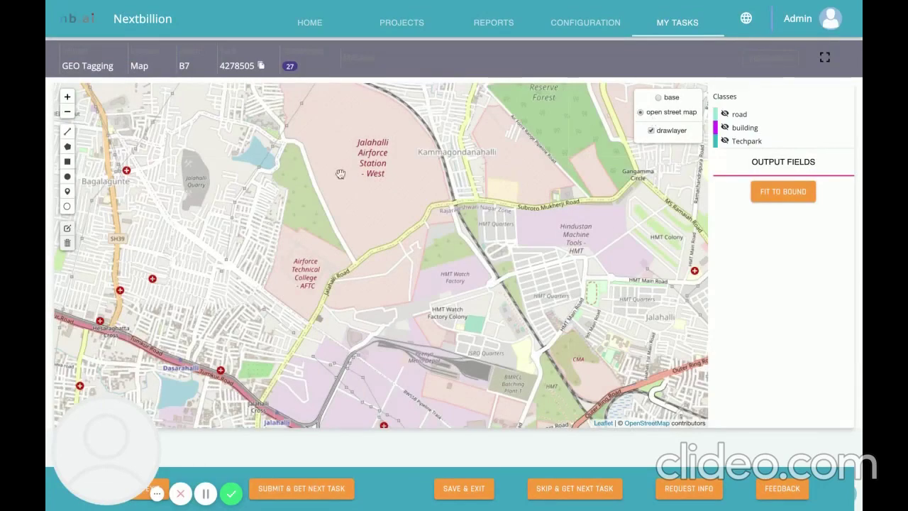
pyautogui.click(658, 97)
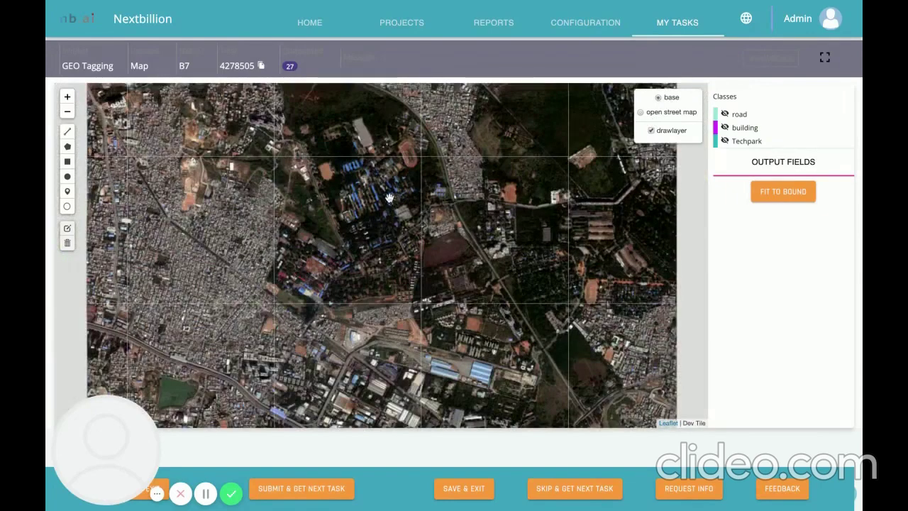
pyautogui.scroll(2, 389, 199)
pyautogui.scroll(-3, 389, 198)
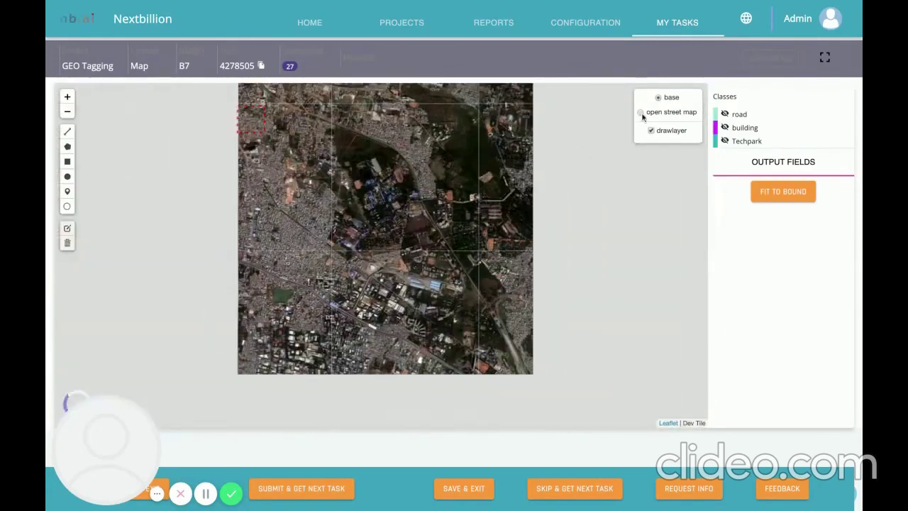
pyautogui.click(640, 113)
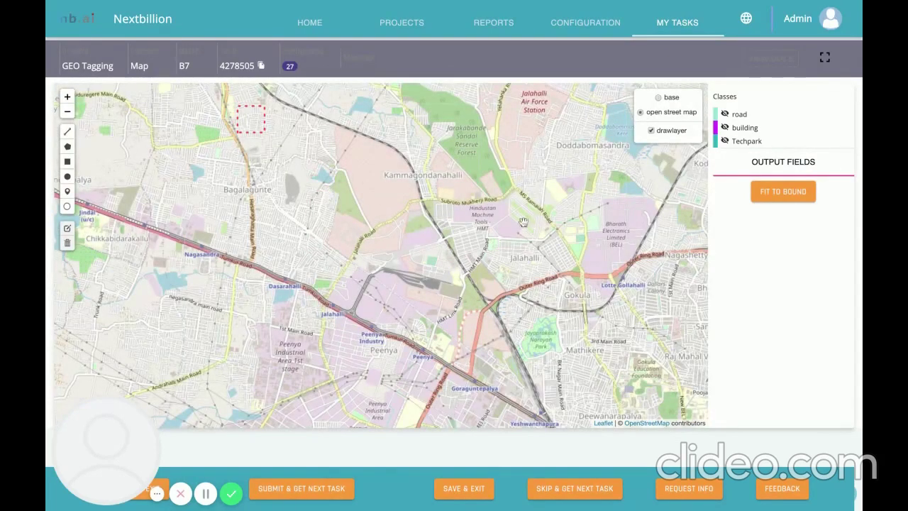
# - Fit the map to the task's dashed boundary and examine the streets and buildings inside it
pyautogui.click(784, 194)
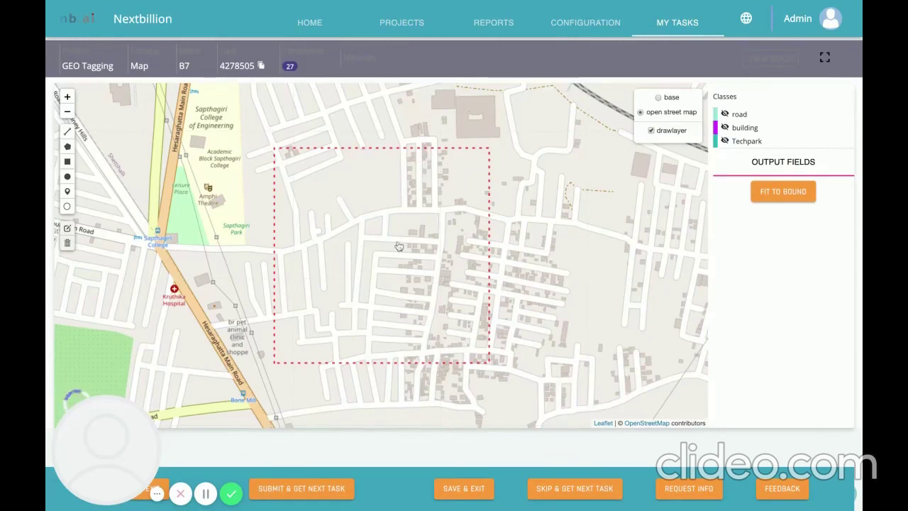
pyautogui.scroll(3, 399, 246)
pyautogui.scroll(-3, 399, 246)
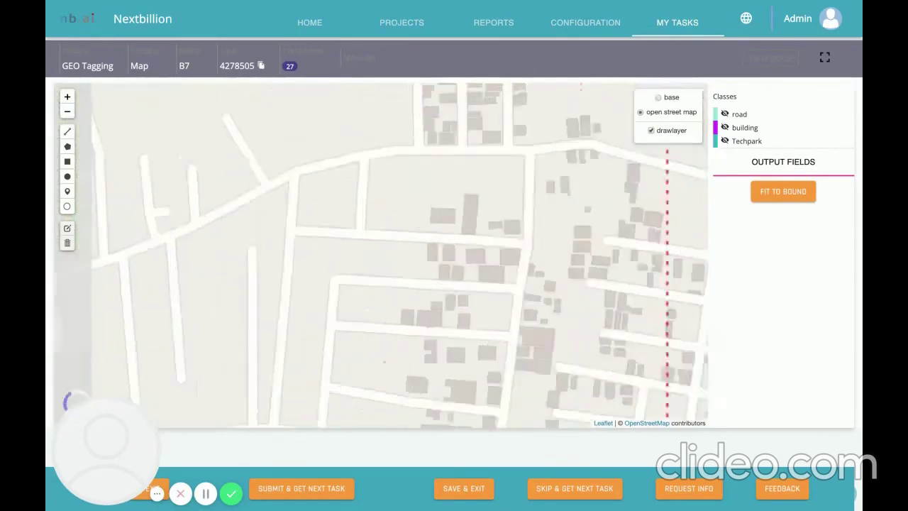
# - Switch the map to the base satellite imagery and check one of the pre-drawn building outlines
pyautogui.click(658, 98)
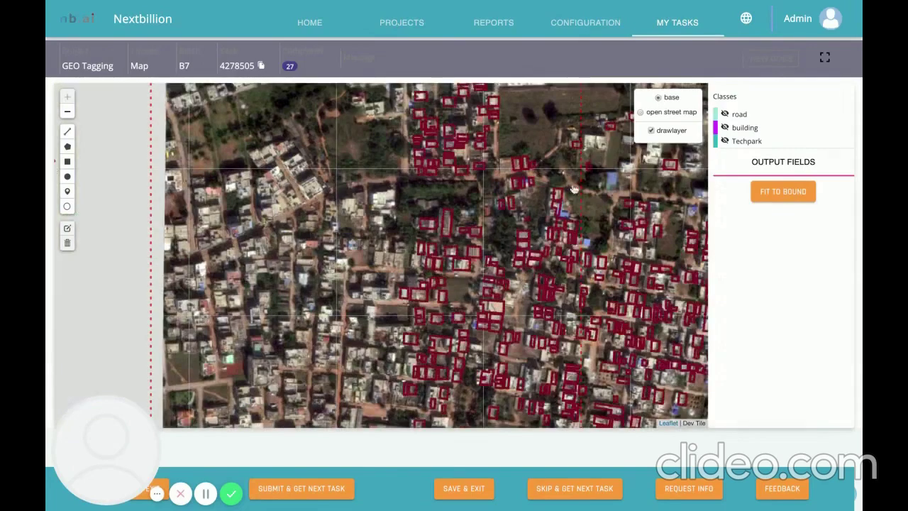
pyautogui.click(444, 226)
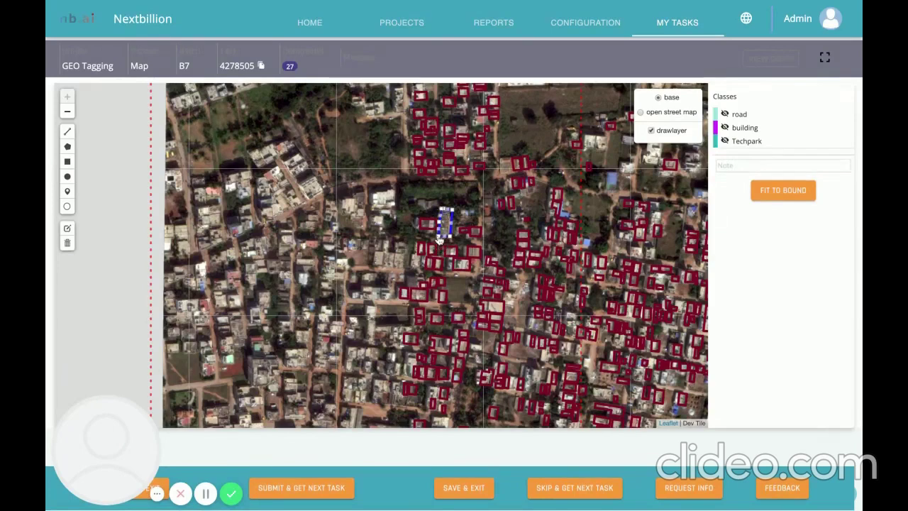
pyautogui.click(466, 184)
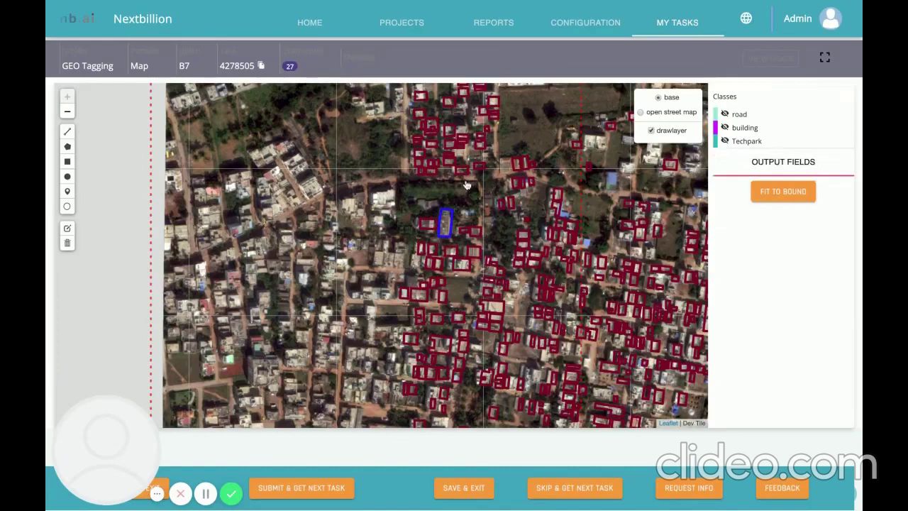
# - Draw a four-sided building polygon around the unmarked roof west of the selected outline, and return to the task list
pyautogui.click(68, 147)
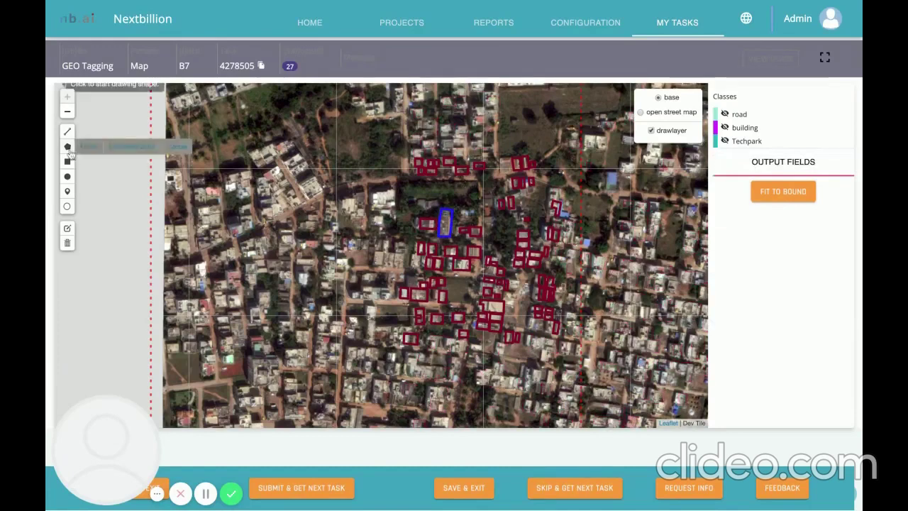
pyautogui.click(750, 129)
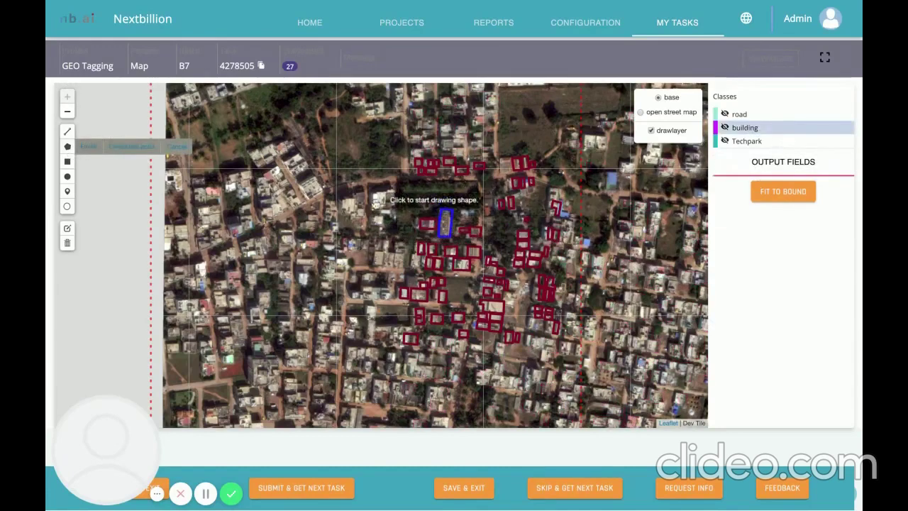
pyautogui.click(372, 190)
pyautogui.click(396, 190)
pyautogui.click(394, 205)
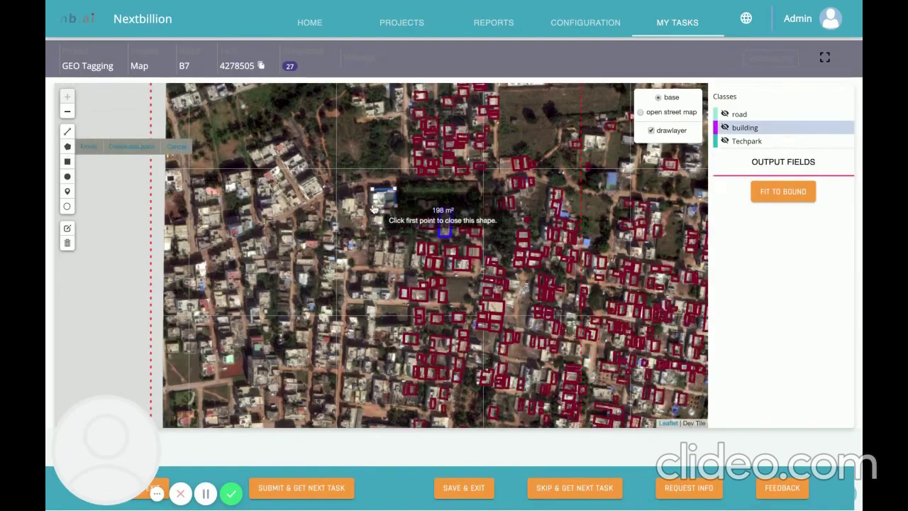
pyautogui.click(372, 192)
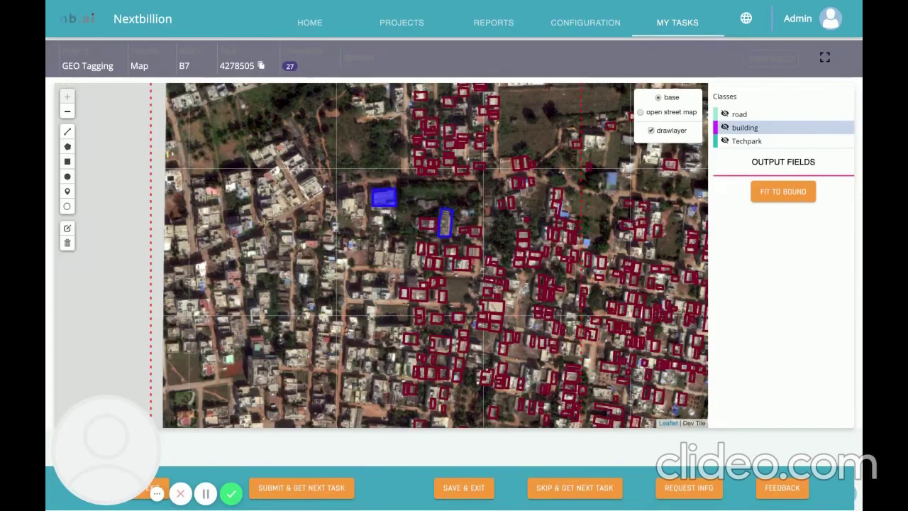
pyautogui.click(679, 27)
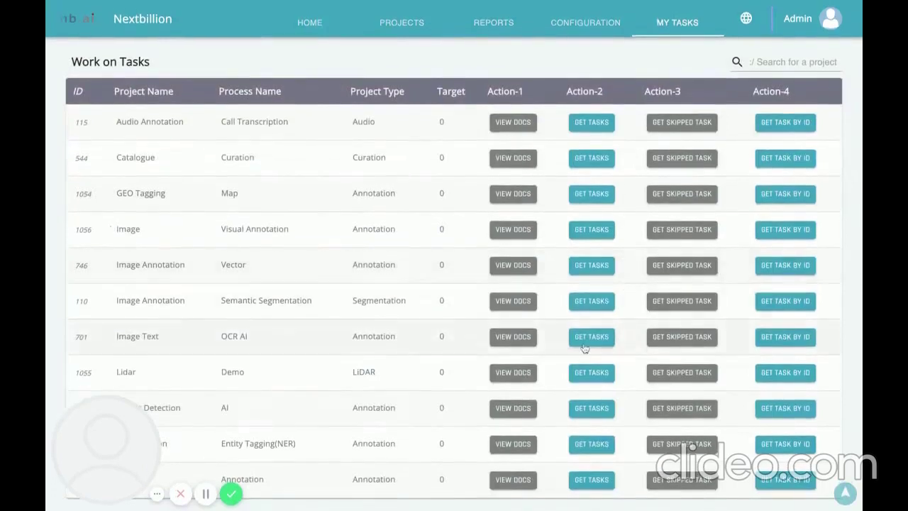
# - Open the Lidar Demo task and examine its point cloud of the street with parked cars
pyautogui.click(586, 378)
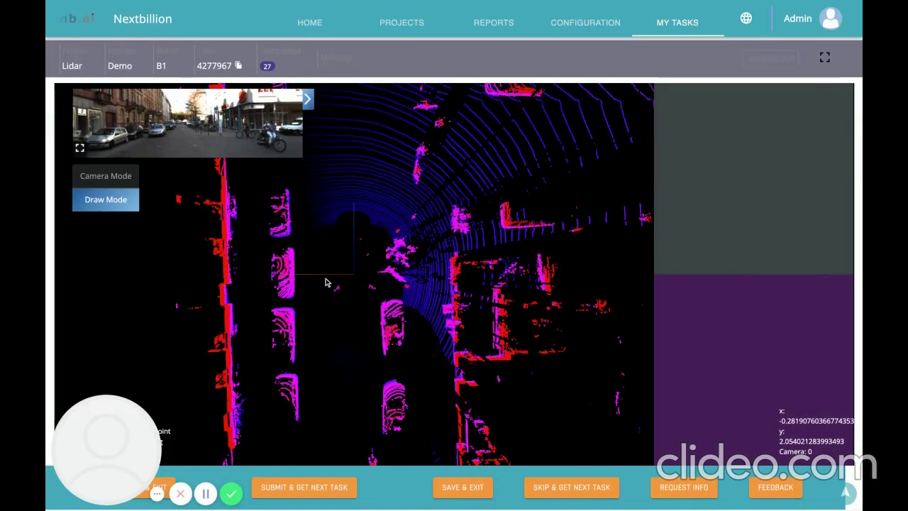
pyautogui.scroll(5, 321, 210)
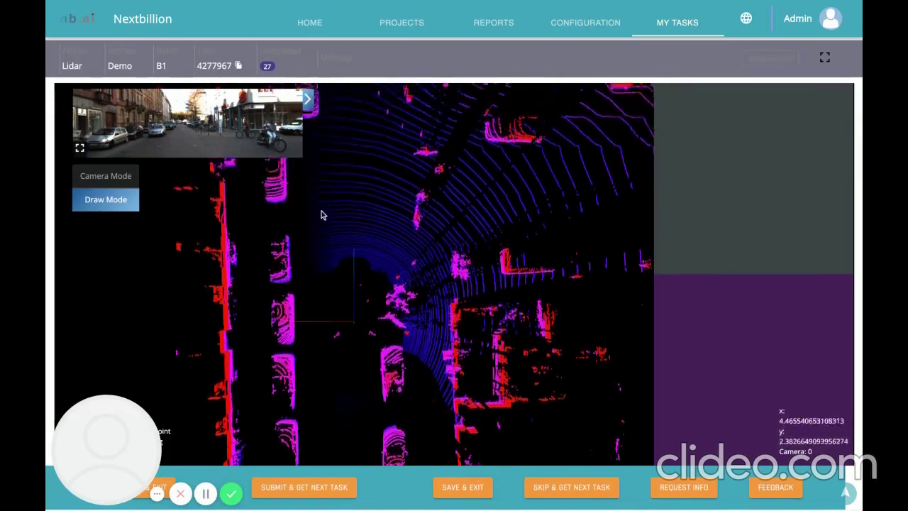
pyautogui.scroll(3, 327, 352)
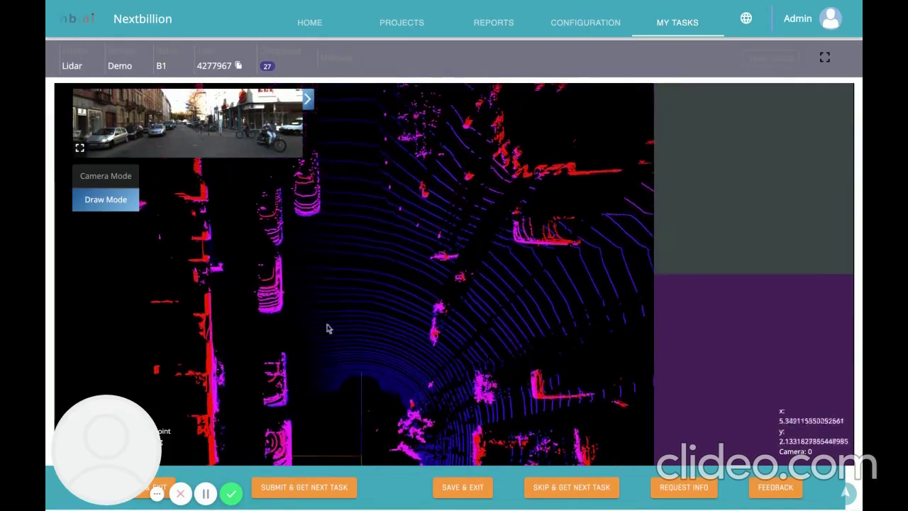
pyautogui.scroll(5, 328, 306)
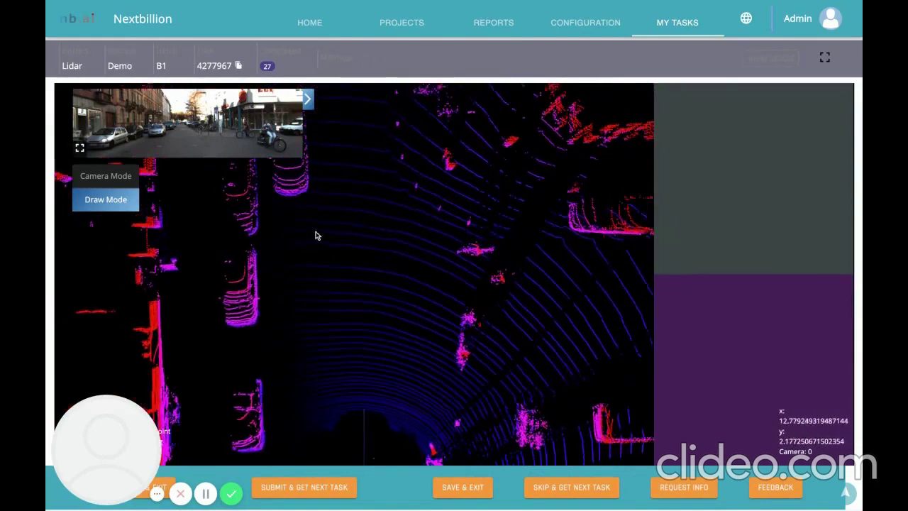
# - Draw a box around the parked car nearest the roadway in the point cloud and tighten its corner to the car's outline
pyautogui.press('Up')
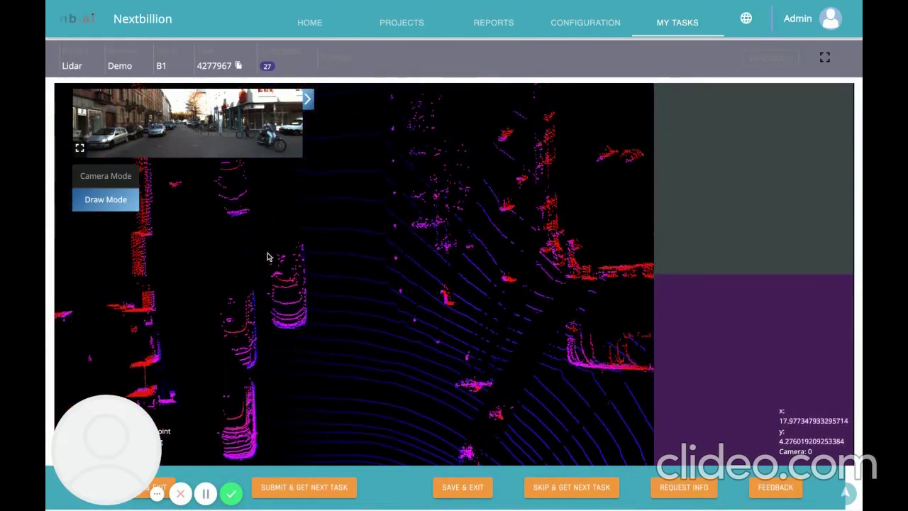
pyautogui.moveTo(270, 247); pyautogui.dragTo(308, 333)
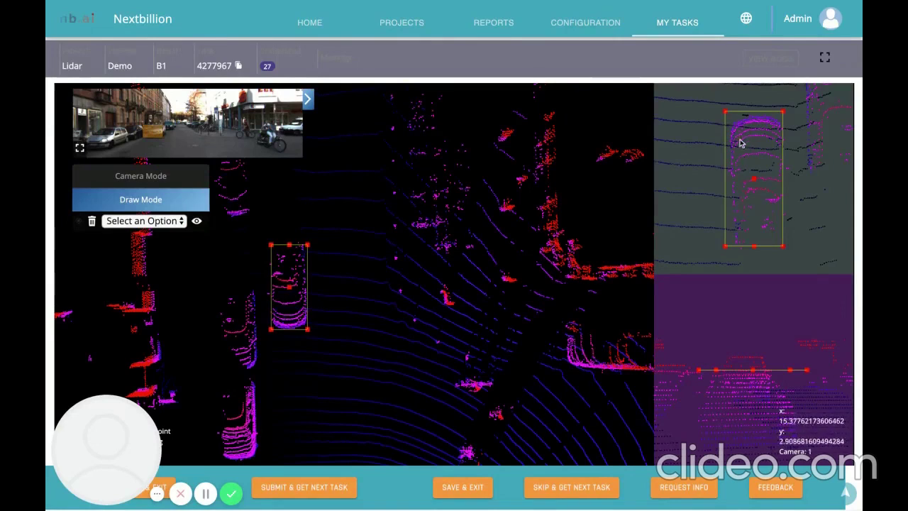
pyautogui.moveTo(724, 111); pyautogui.dragTo(729, 117)
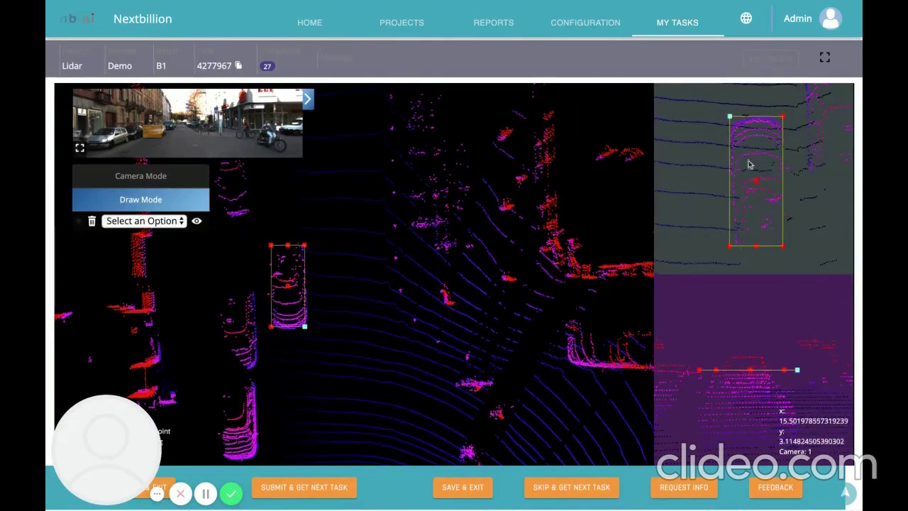
# - Examine the car's 3D box from the street view in Camera Mode, and return to Draw Mode
pyautogui.press('c')
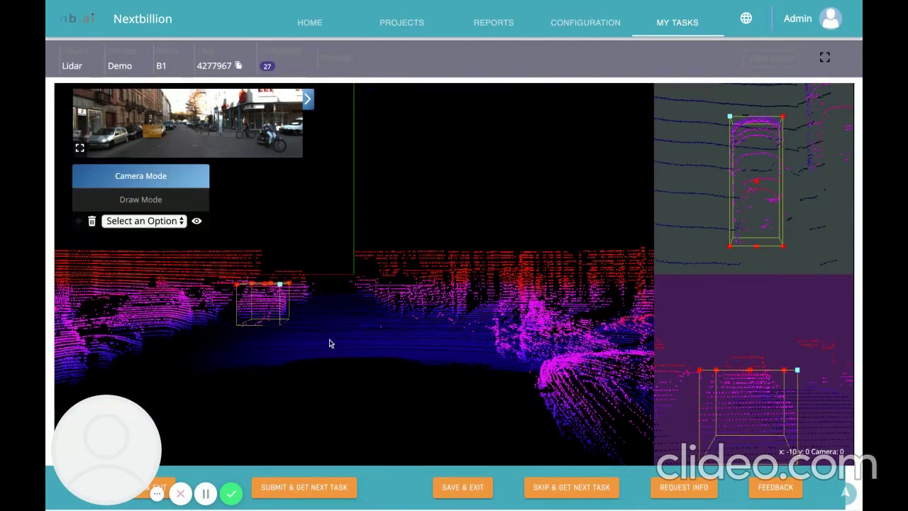
pyautogui.scroll(5, 330, 343)
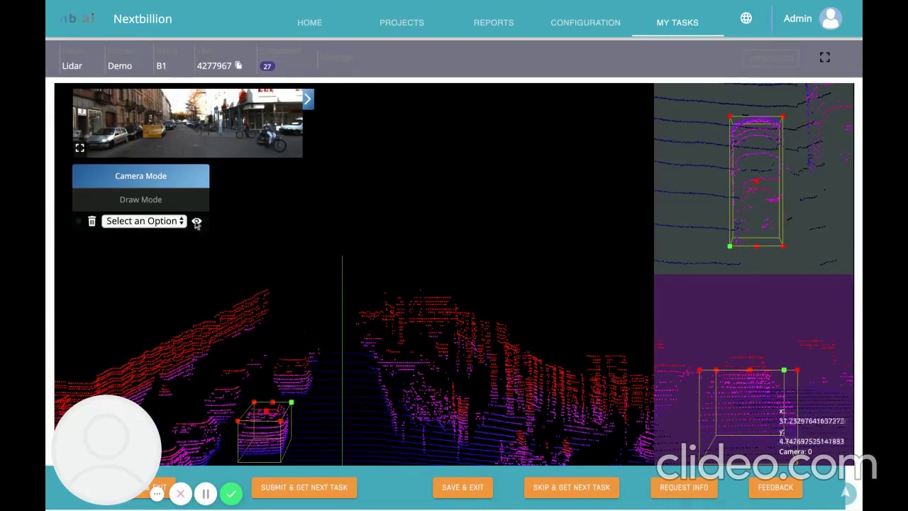
pyautogui.click(150, 200)
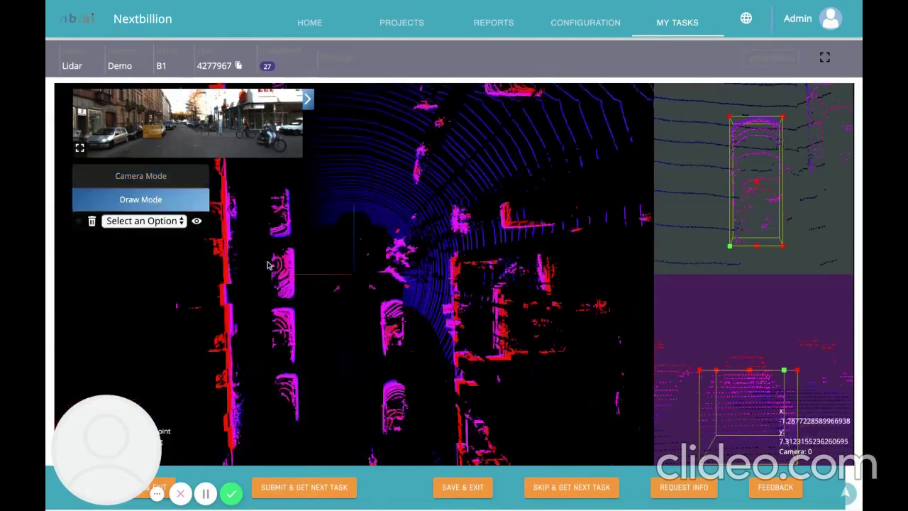
pyautogui.click(264, 190)
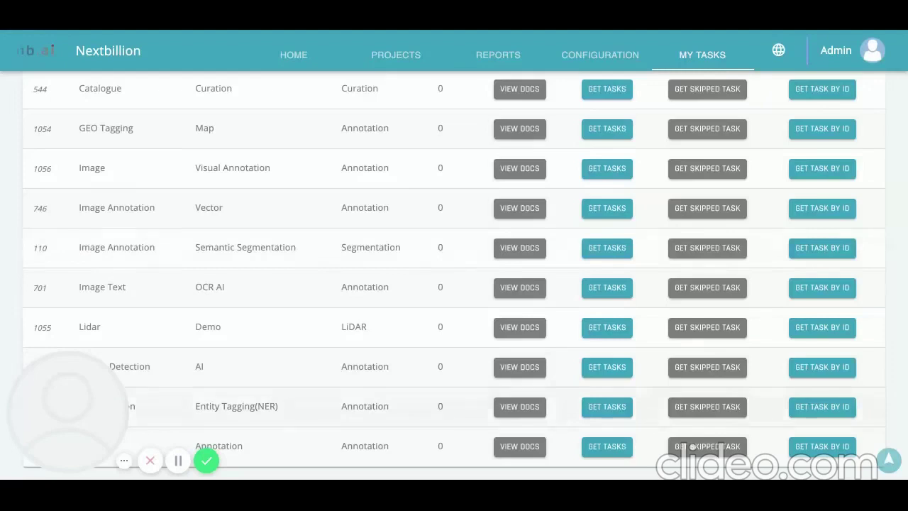
# - Open the Video Annotation task without applying the locally saved annotation, and look over its playback controls
pyautogui.click(608, 446)
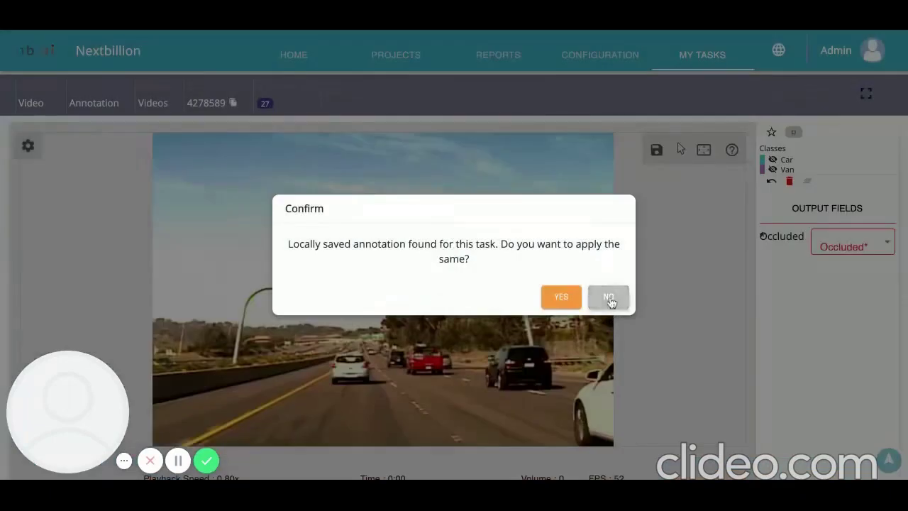
pyautogui.click(608, 298)
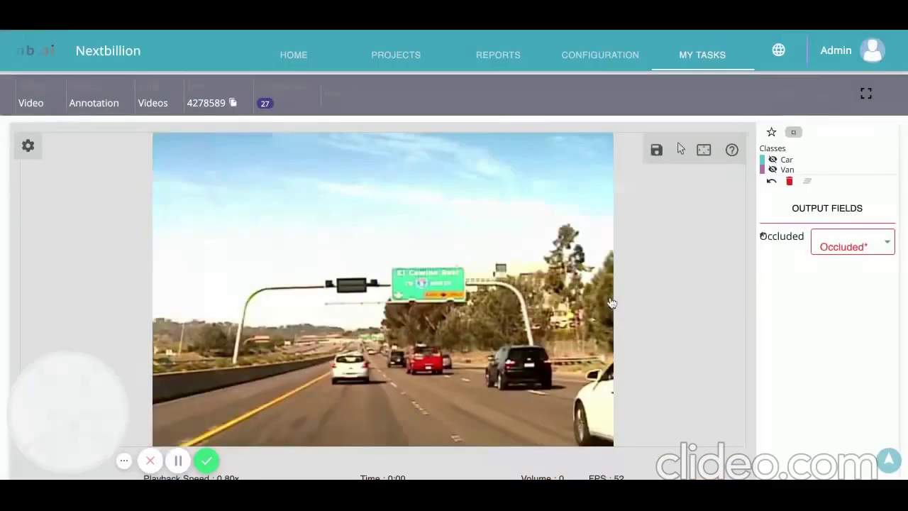
pyautogui.scroll(-3, 781, 322)
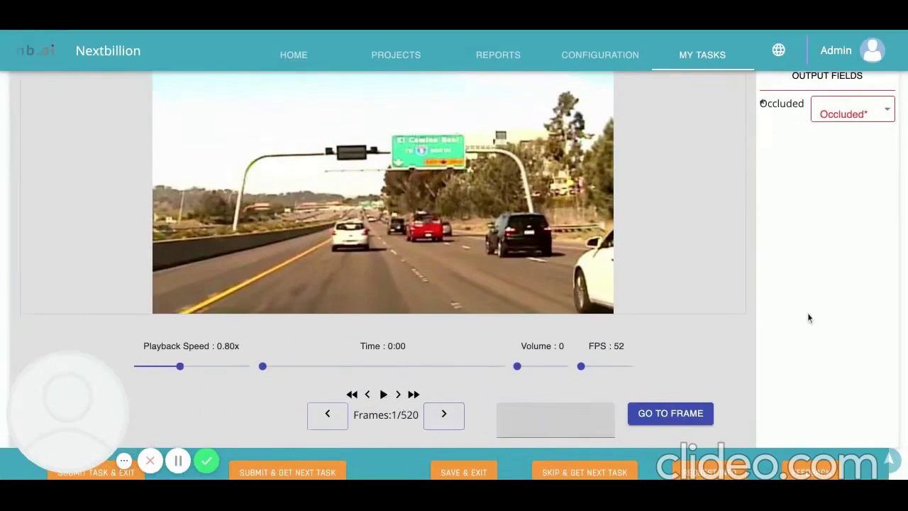
pyautogui.scroll(3, 808, 318)
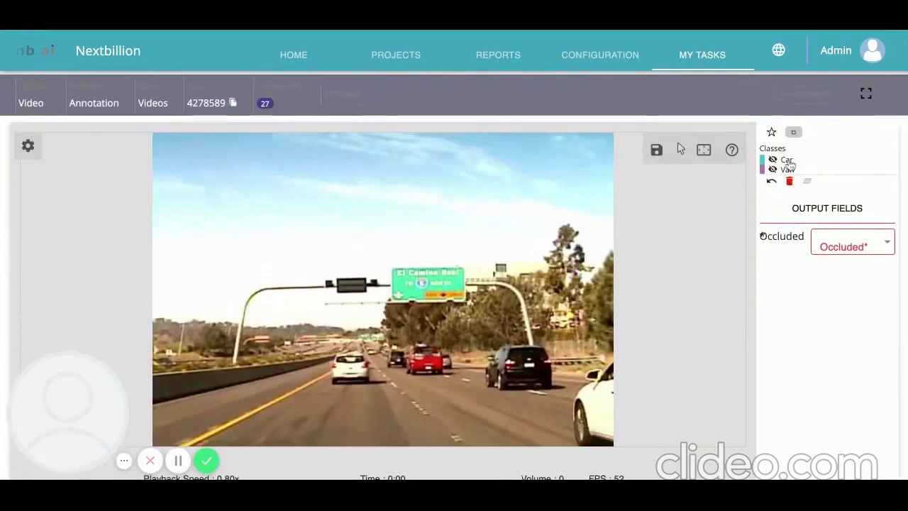
# - Draw a Car bounding box around the red vehicle in the first frame and play the video to check its tracking
pyautogui.click(787, 161)
pyautogui.click(794, 134)
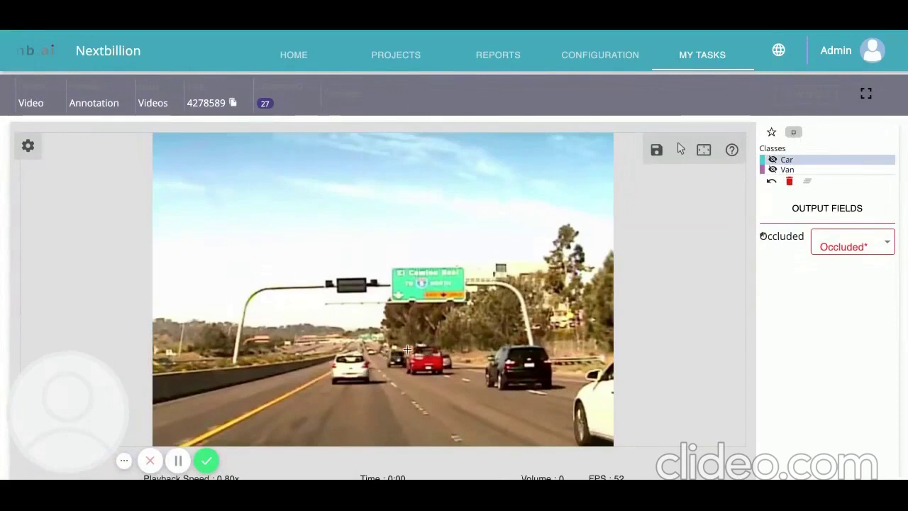
pyautogui.moveTo(407, 348)
pyautogui.mouseDown()
pyautogui.moveTo(428, 373)
pyautogui.moveTo(445, 374)
pyautogui.mouseUp()
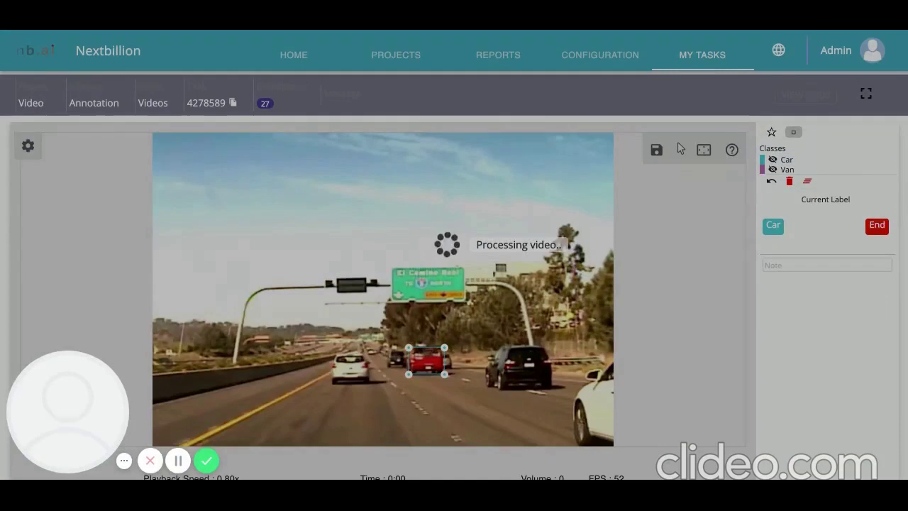
pyautogui.scroll(-2, 772, 397)
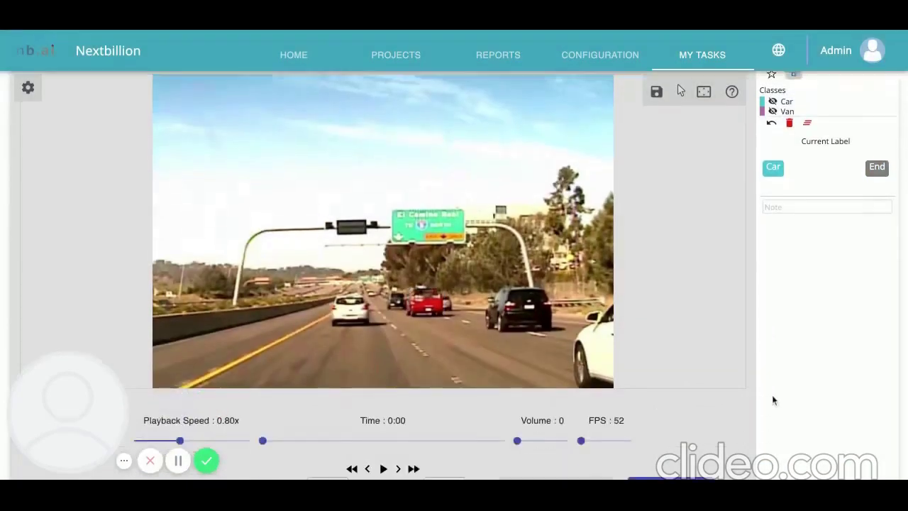
pyautogui.click(382, 465)
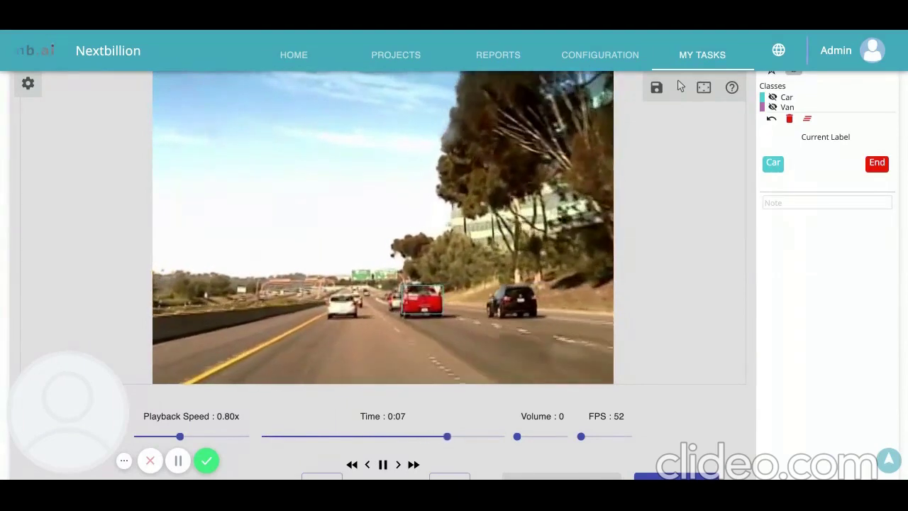
pyautogui.press('space')
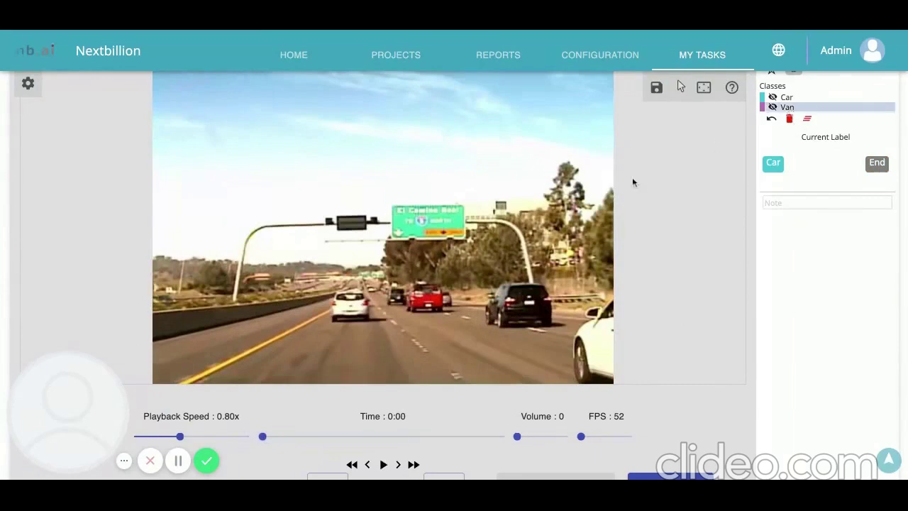
# - Draw a Van bounding box around the black SUV in the first frame, play the video and pause it at 0:05
pyautogui.moveTo(483, 283); pyautogui.dragTo(485, 283)
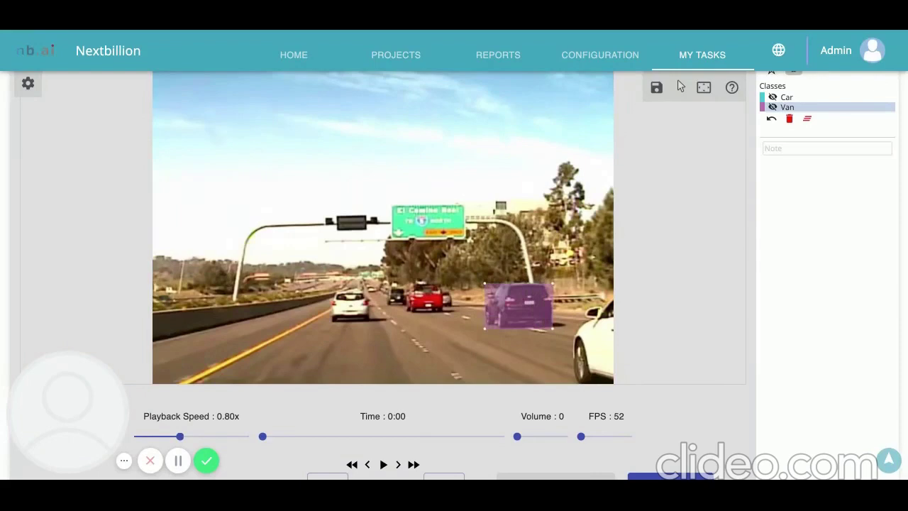
pyautogui.moveTo(553, 329); pyautogui.dragTo(552, 328)
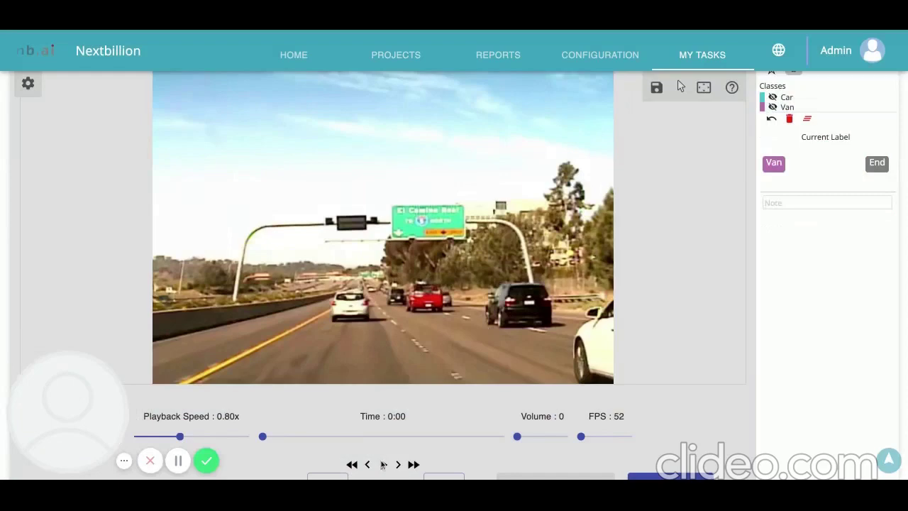
pyautogui.click(382, 463)
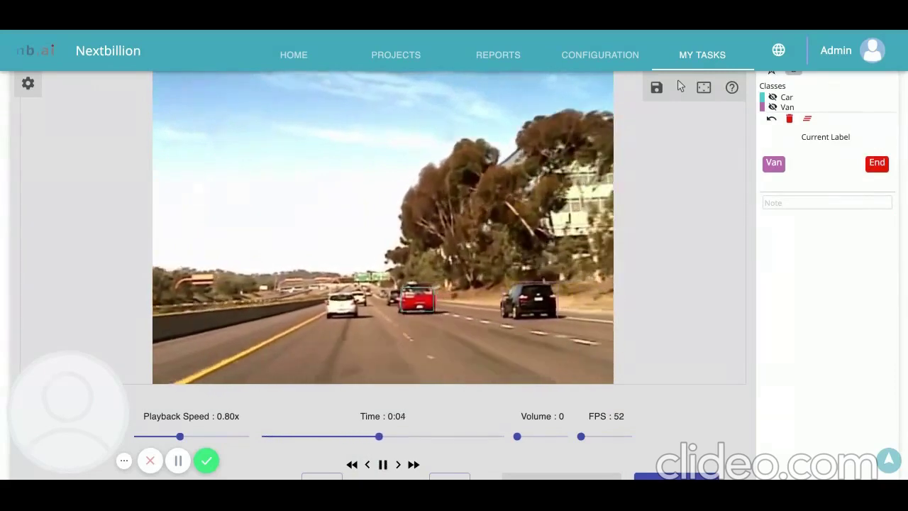
pyautogui.press('space')
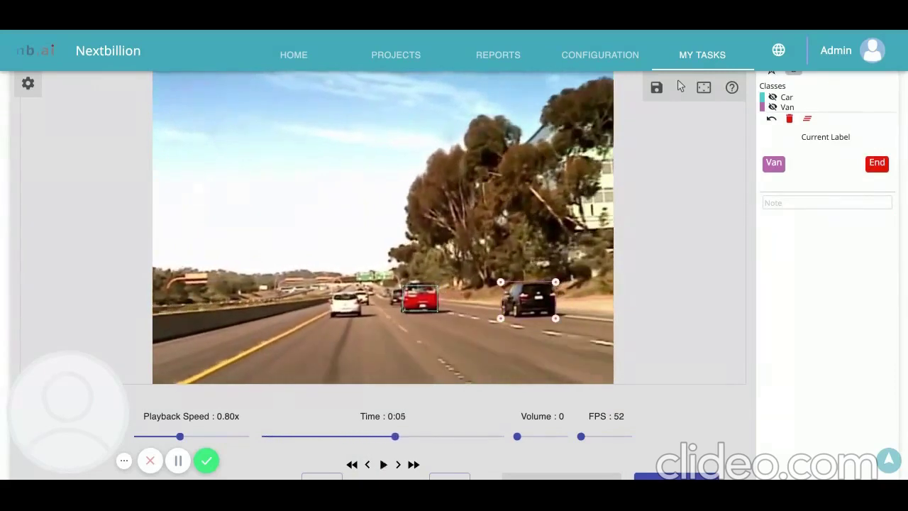
# - Draw a Car bounding box around the white car ahead in the paused frame at 0:05
pyautogui.click(791, 98)
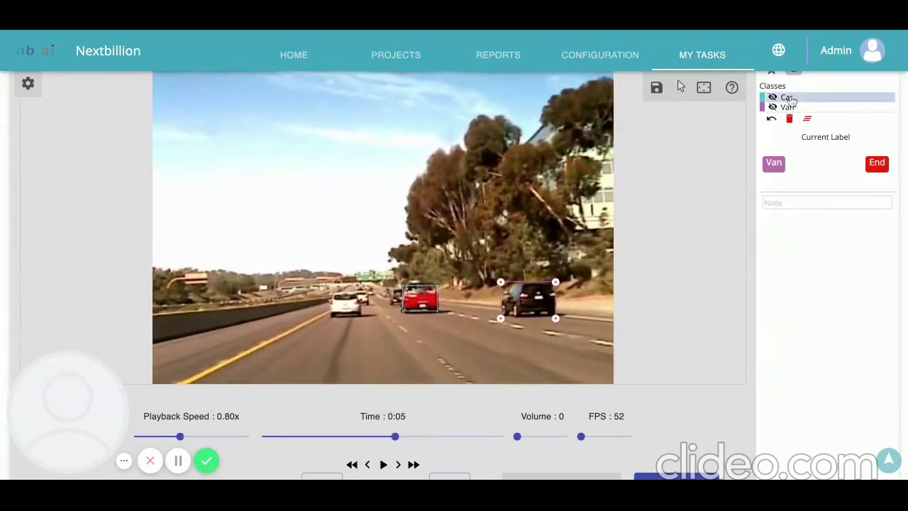
pyautogui.click(330, 291)
pyautogui.moveTo(331, 291); pyautogui.dragTo(362, 318)
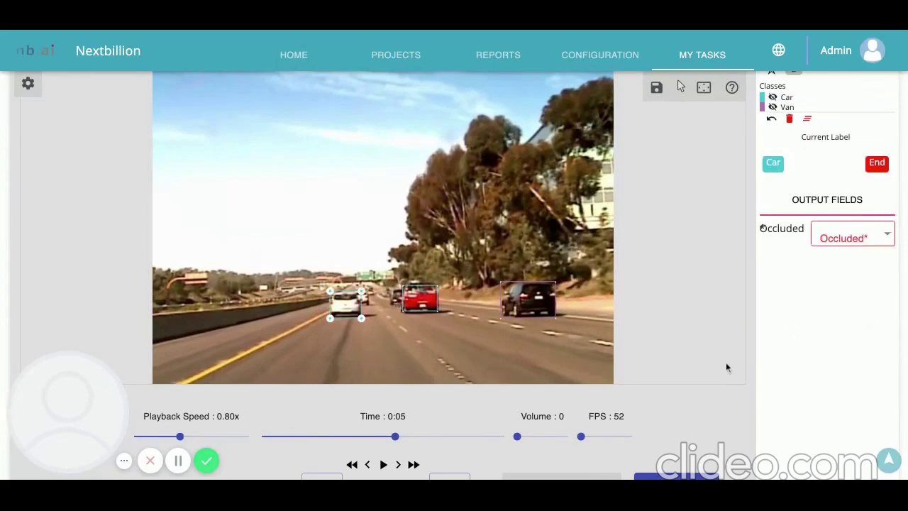
pyautogui.scroll(-3, 725, 368)
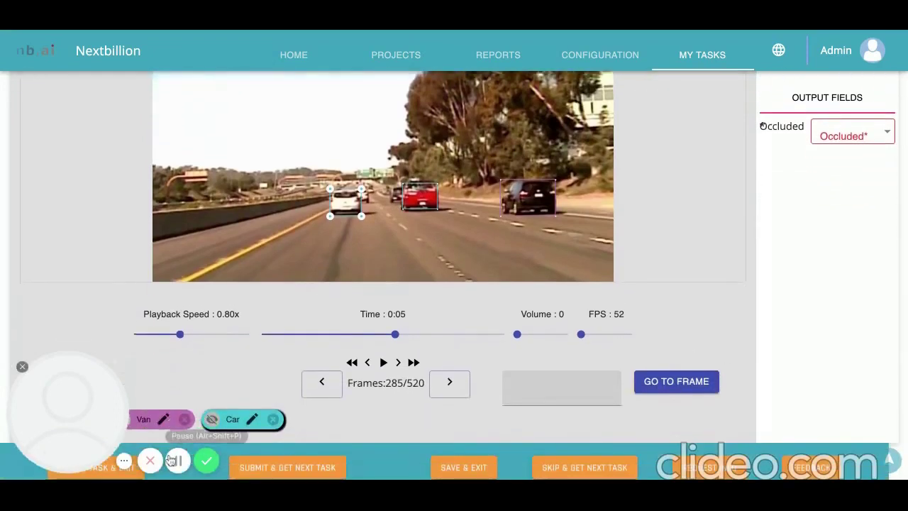